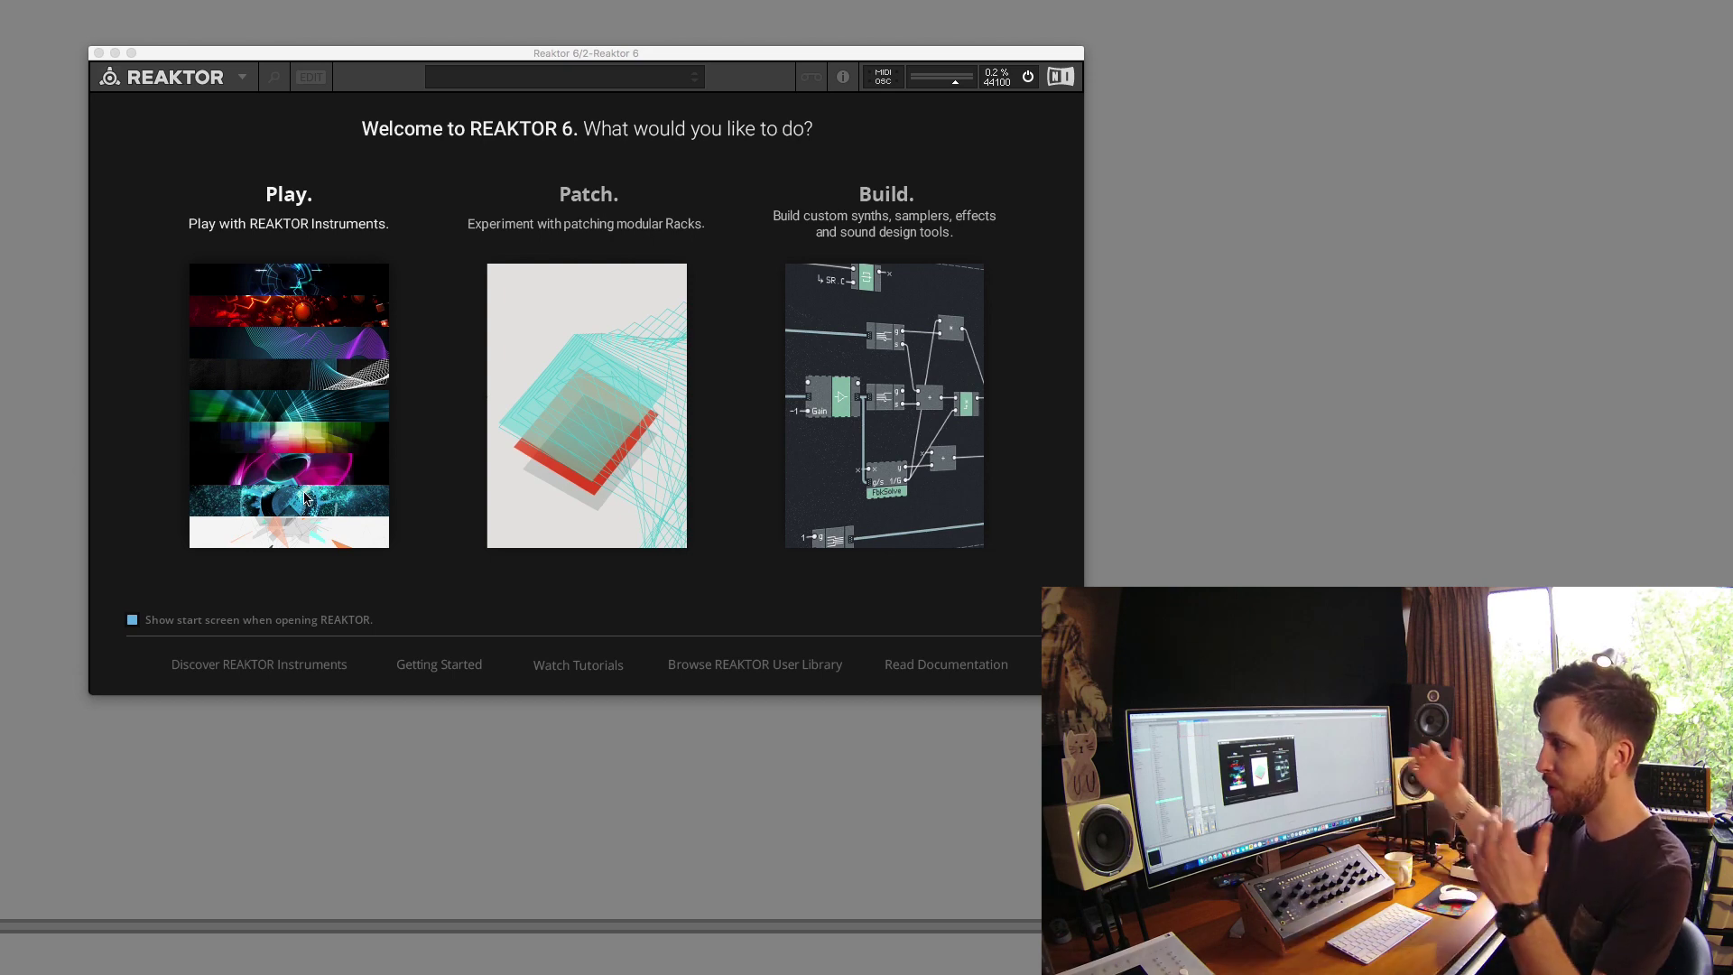
- Move from Rounds to the Kontour instrument, dismiss the save prompt, and select the Organisch preset
click(305, 498)
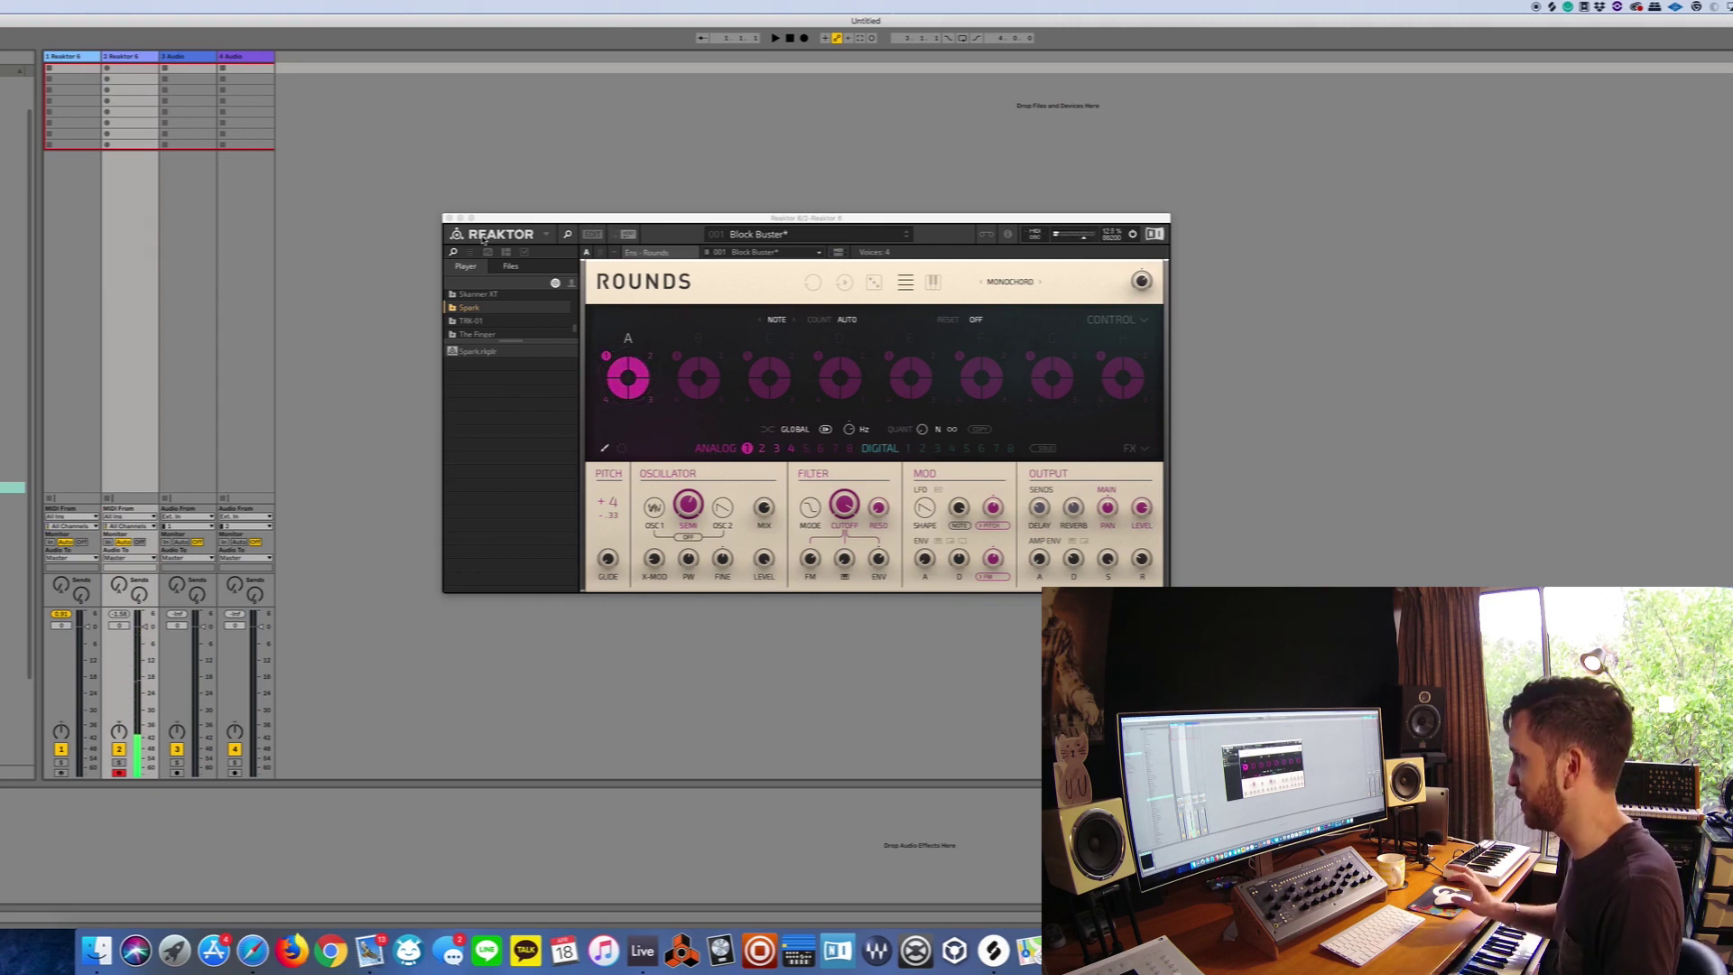
click(483, 239)
click(453, 325)
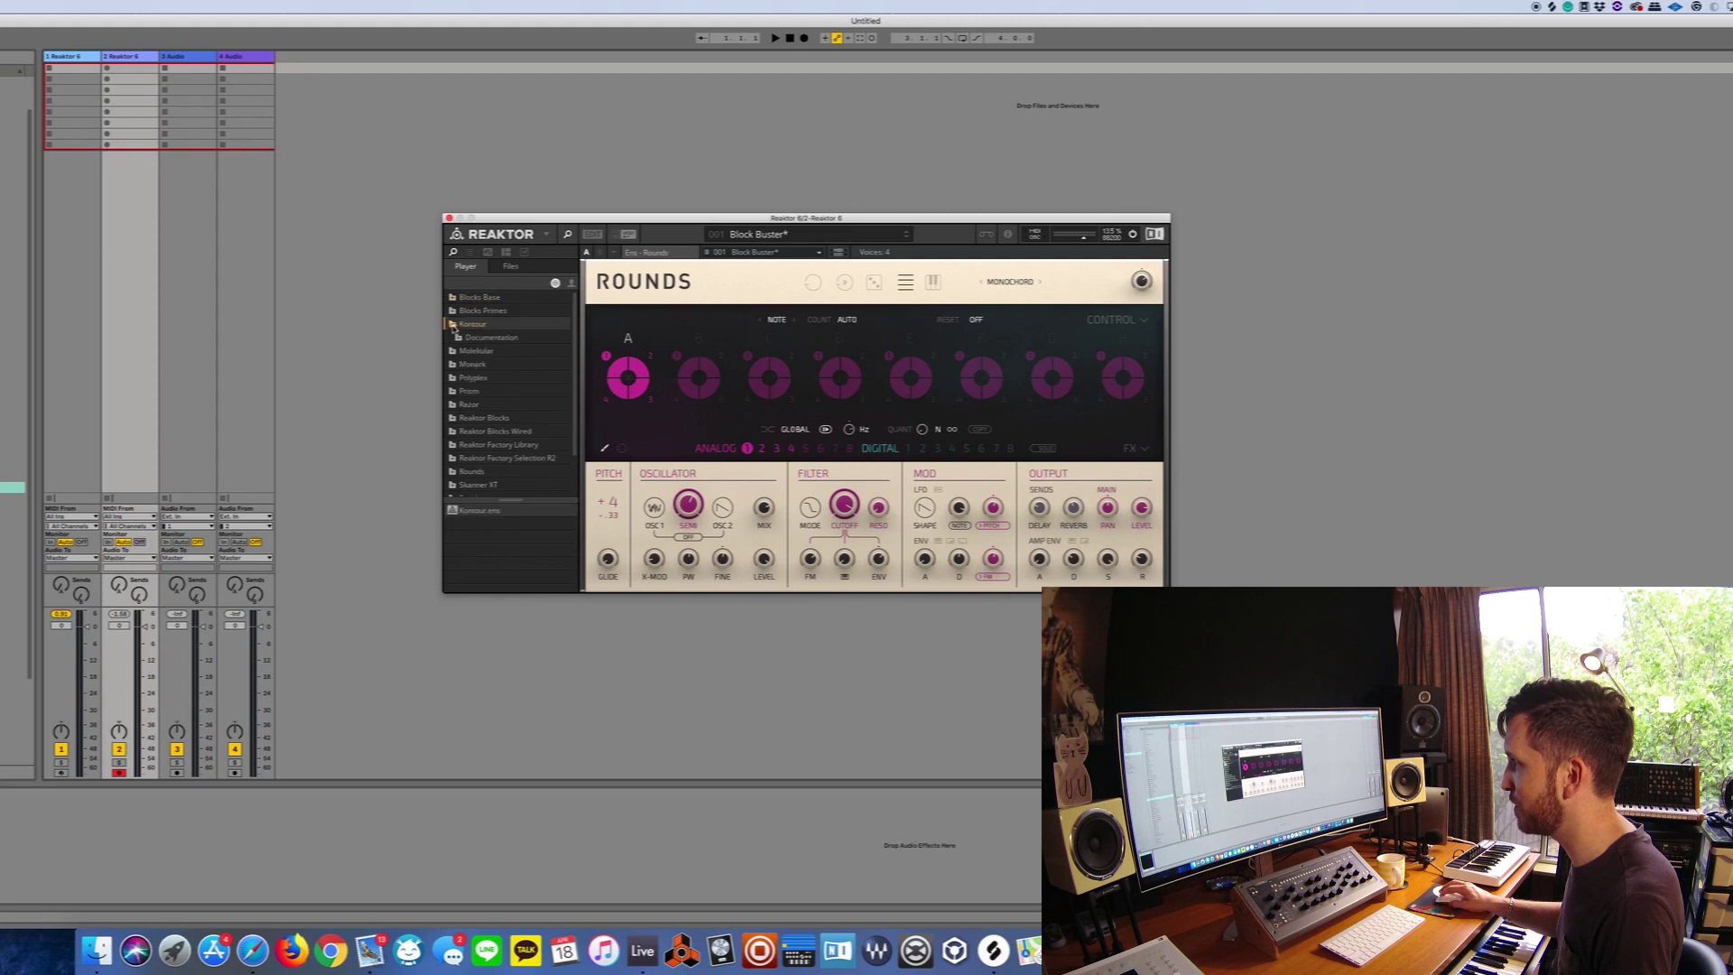
double_click(483, 511)
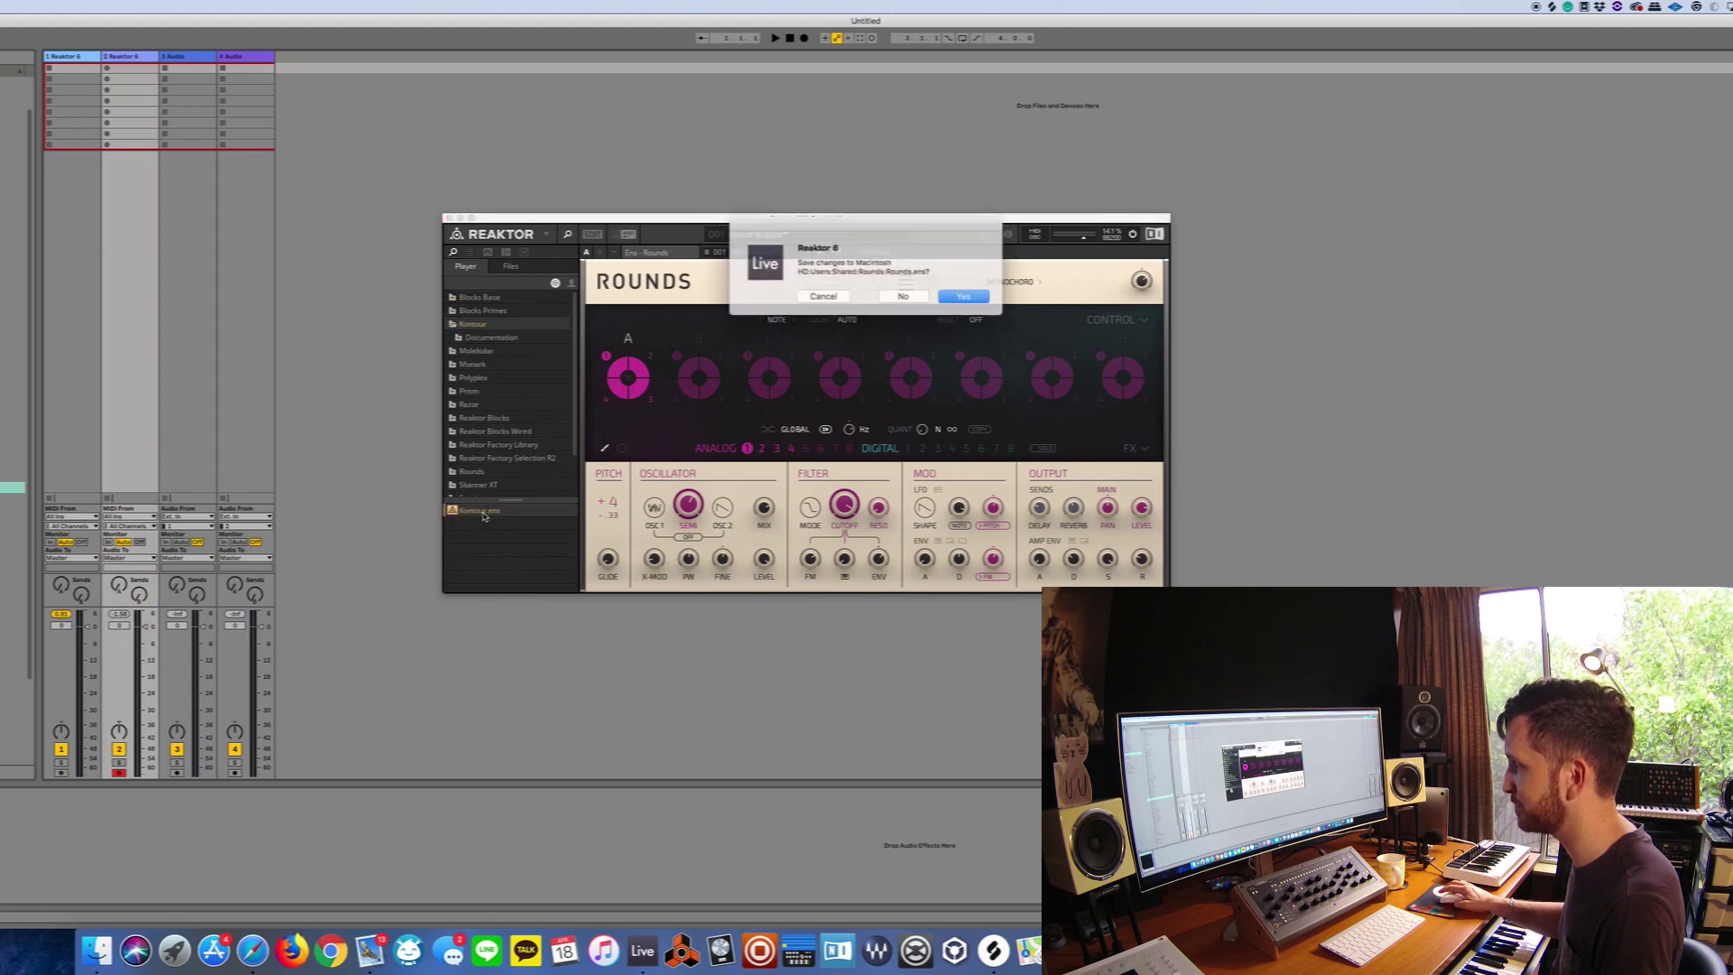
click(899, 296)
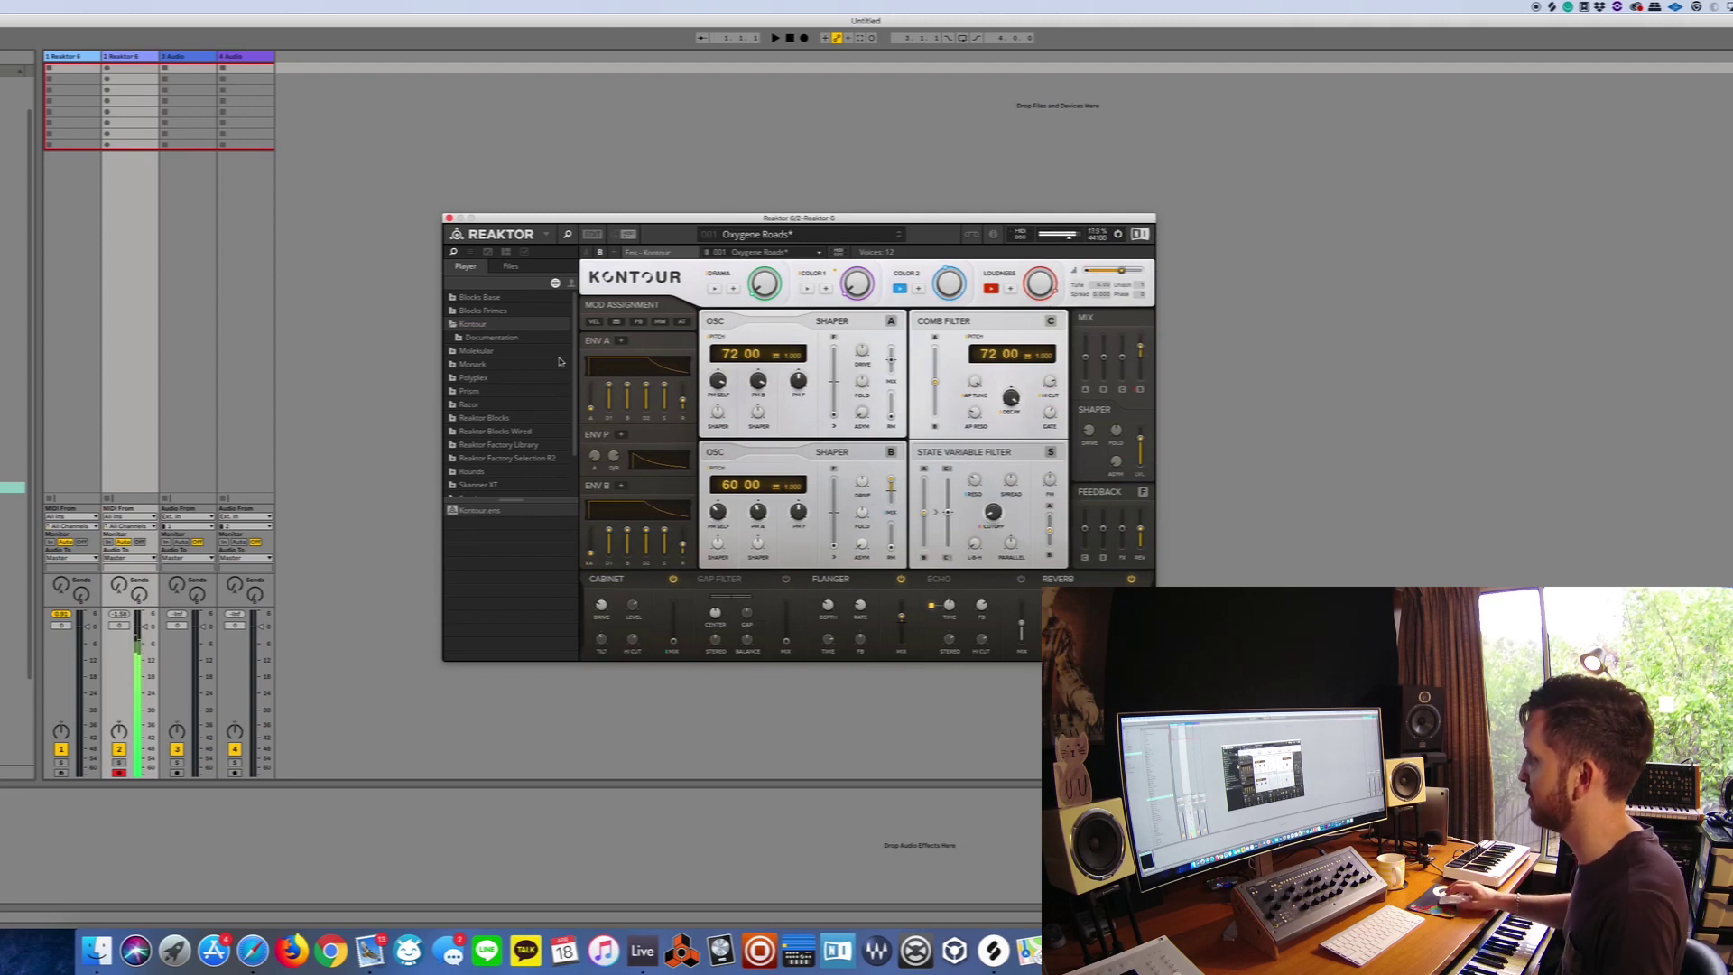
click(781, 240)
click(771, 442)
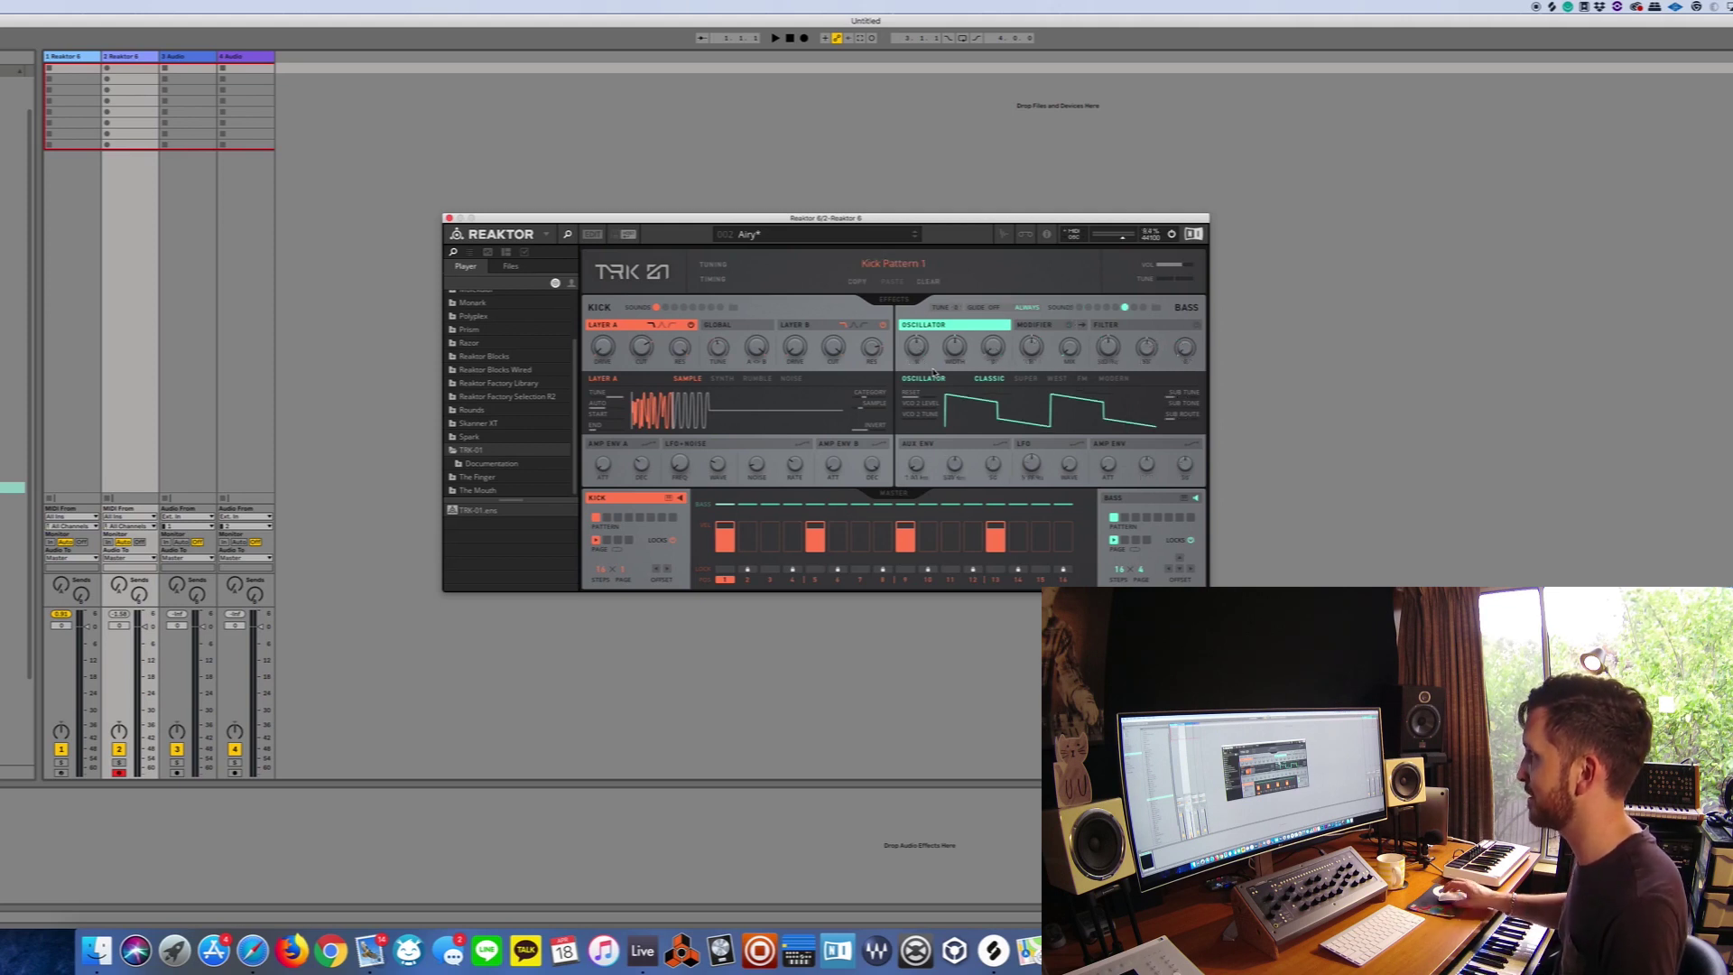
- Start playback and step TRK-01 through All Smiles and Ancient Rebellion to Dr Groove
key(space)
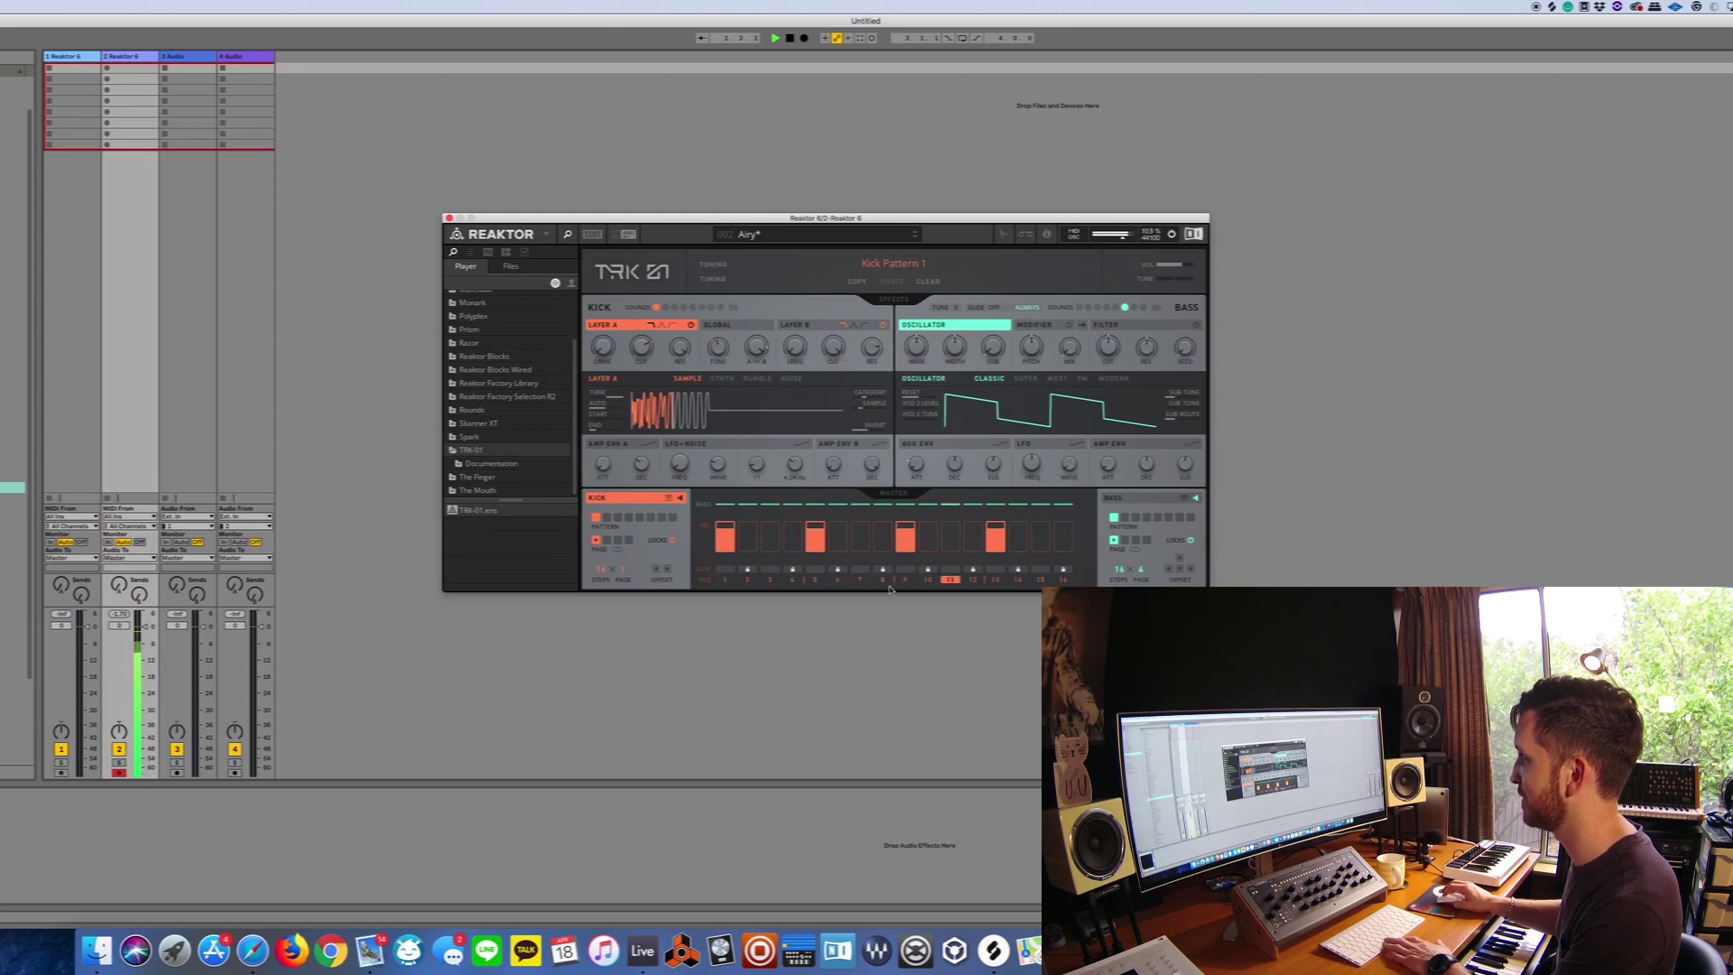
drag(716, 228, 645, 243)
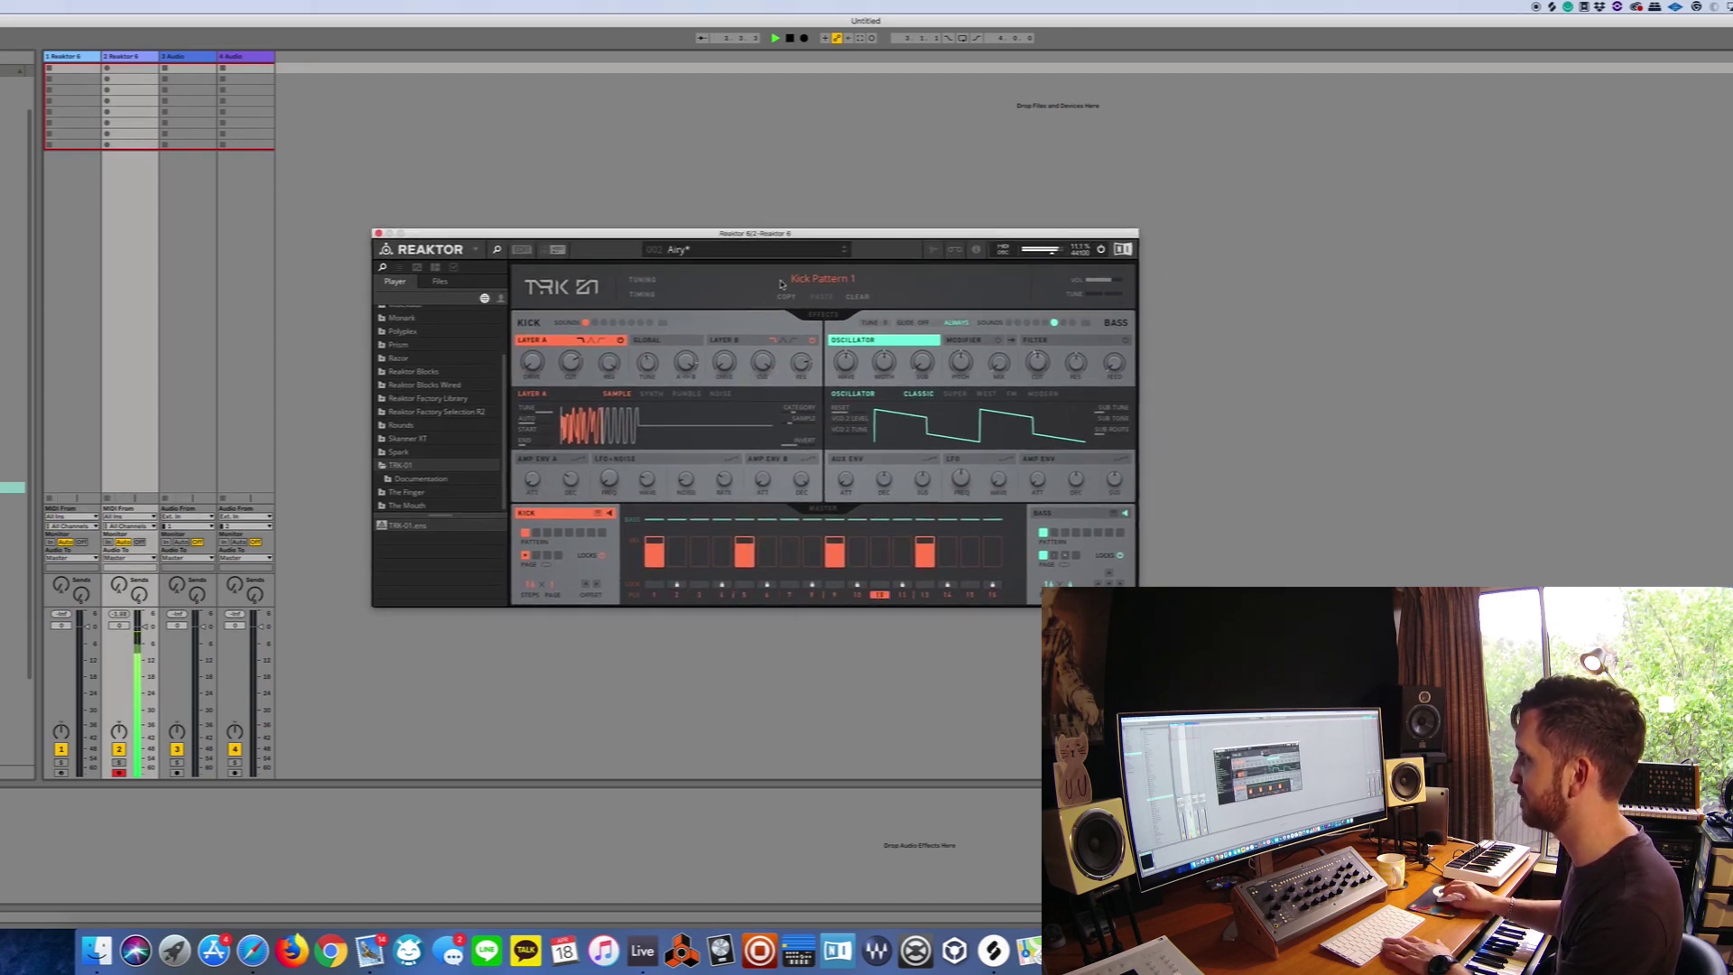
click(845, 252)
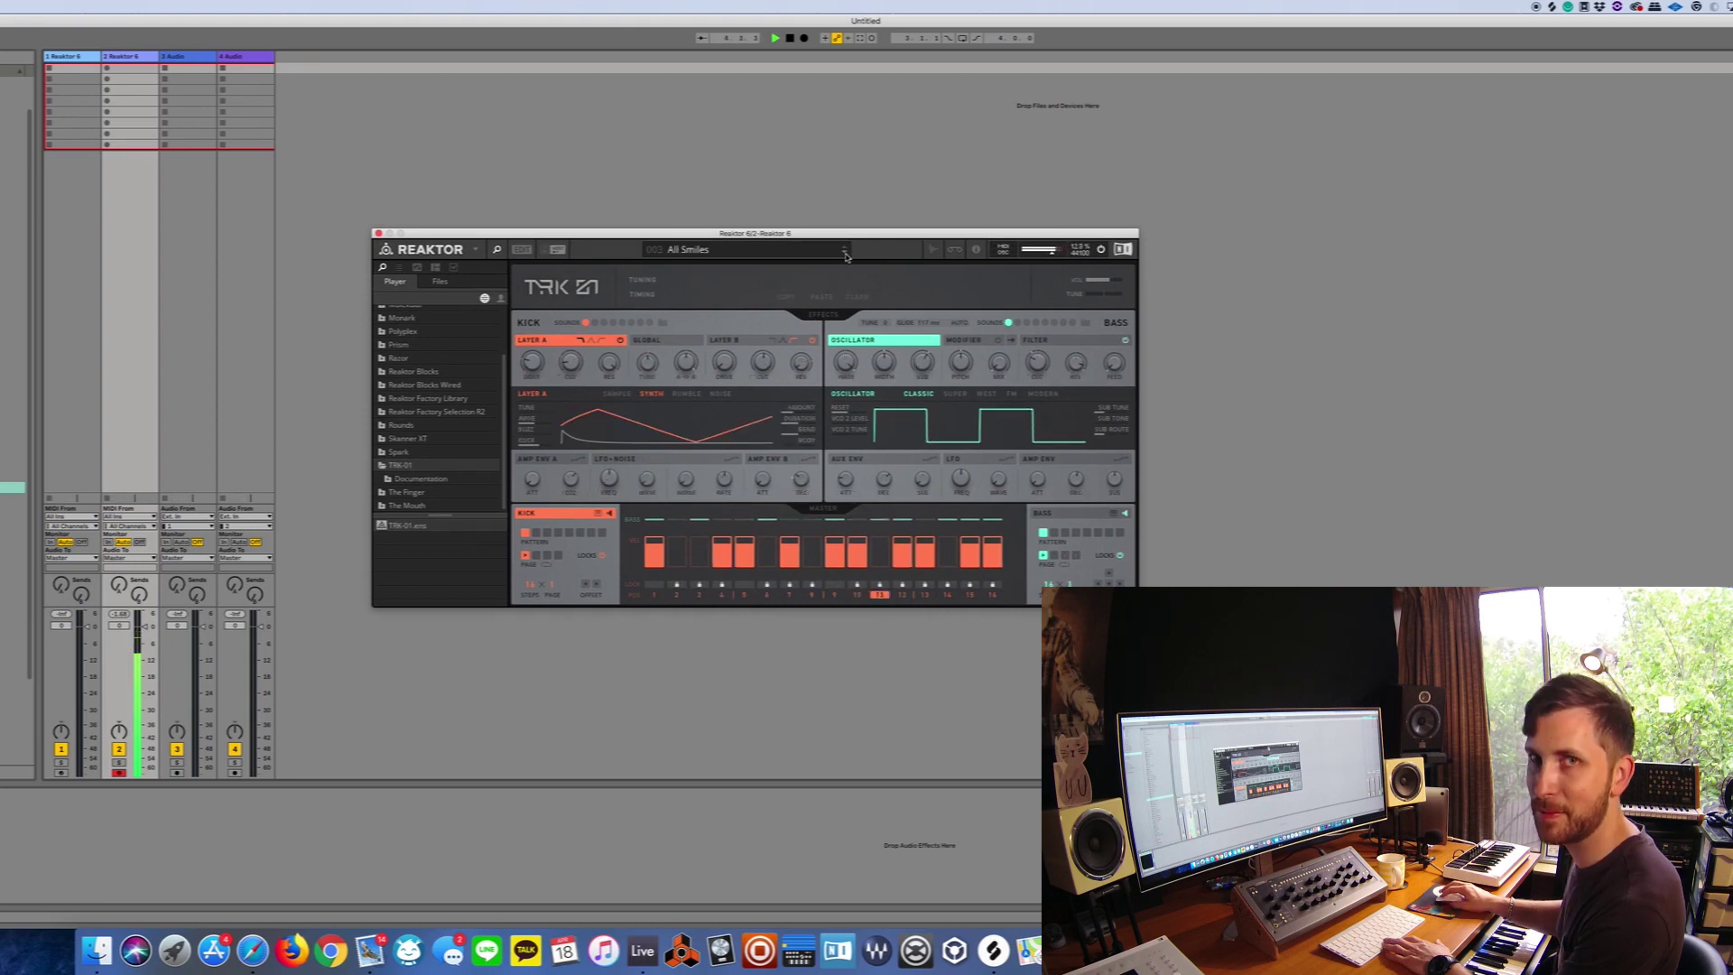
click(845, 254)
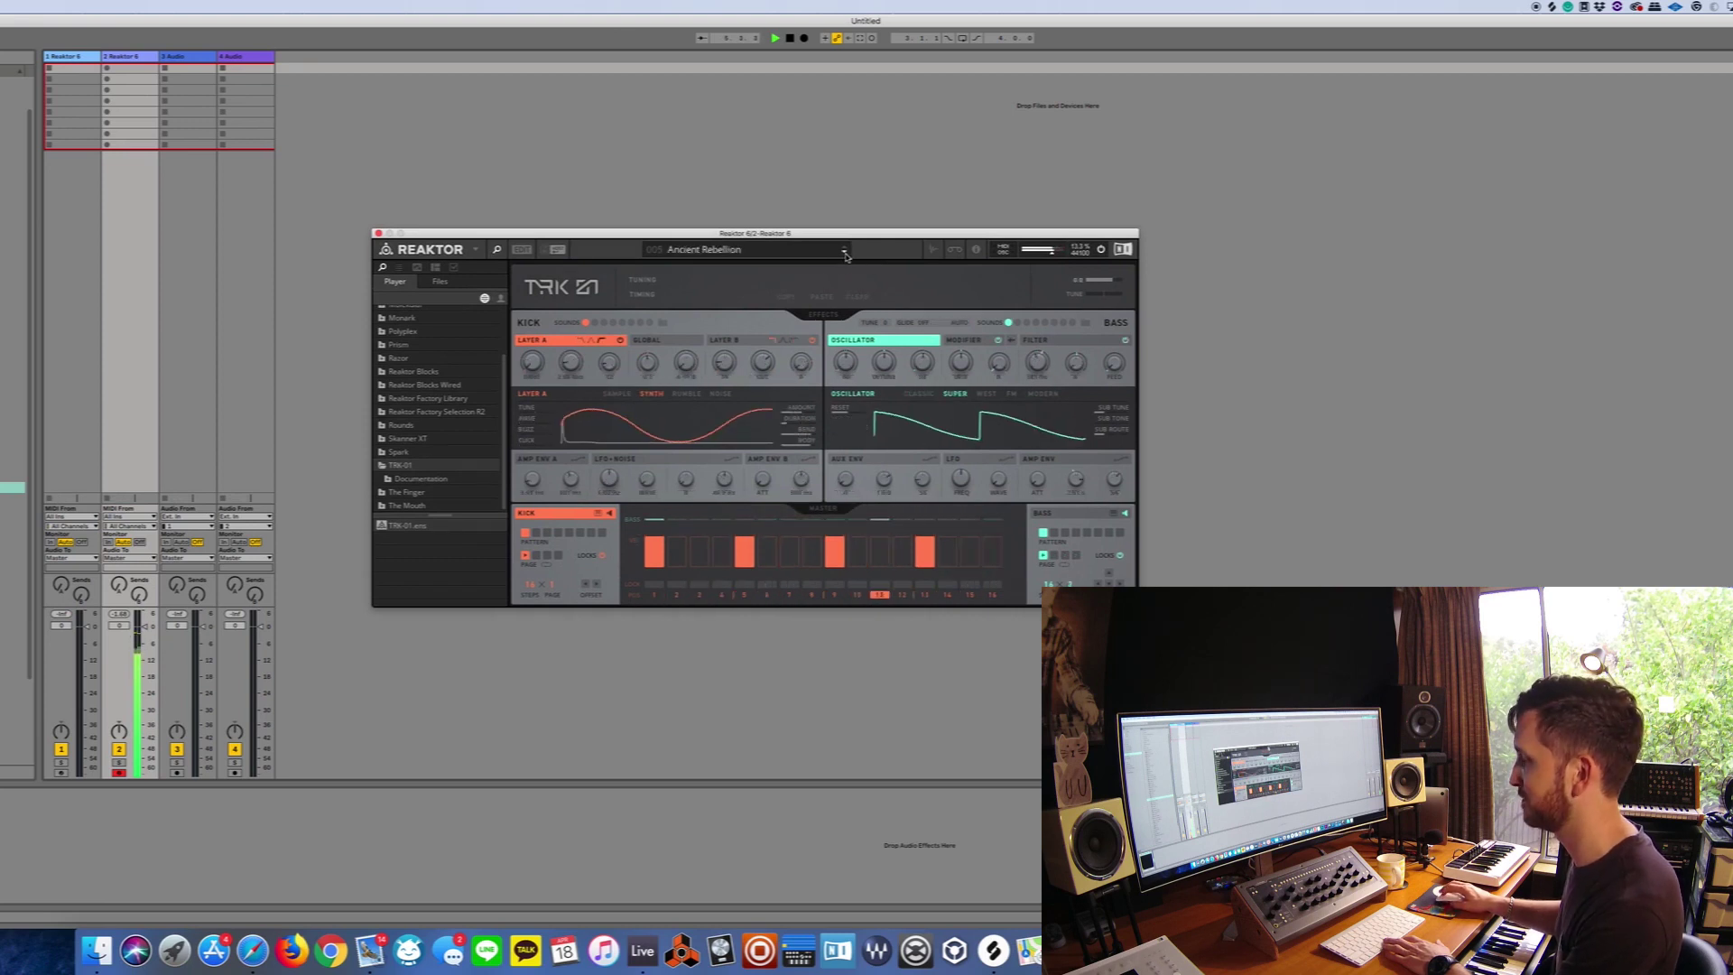
click(845, 254)
click(845, 253)
click(845, 254)
- Continue through Lime and Bring It toward Fractals, then close the Reaktor window
click(845, 254)
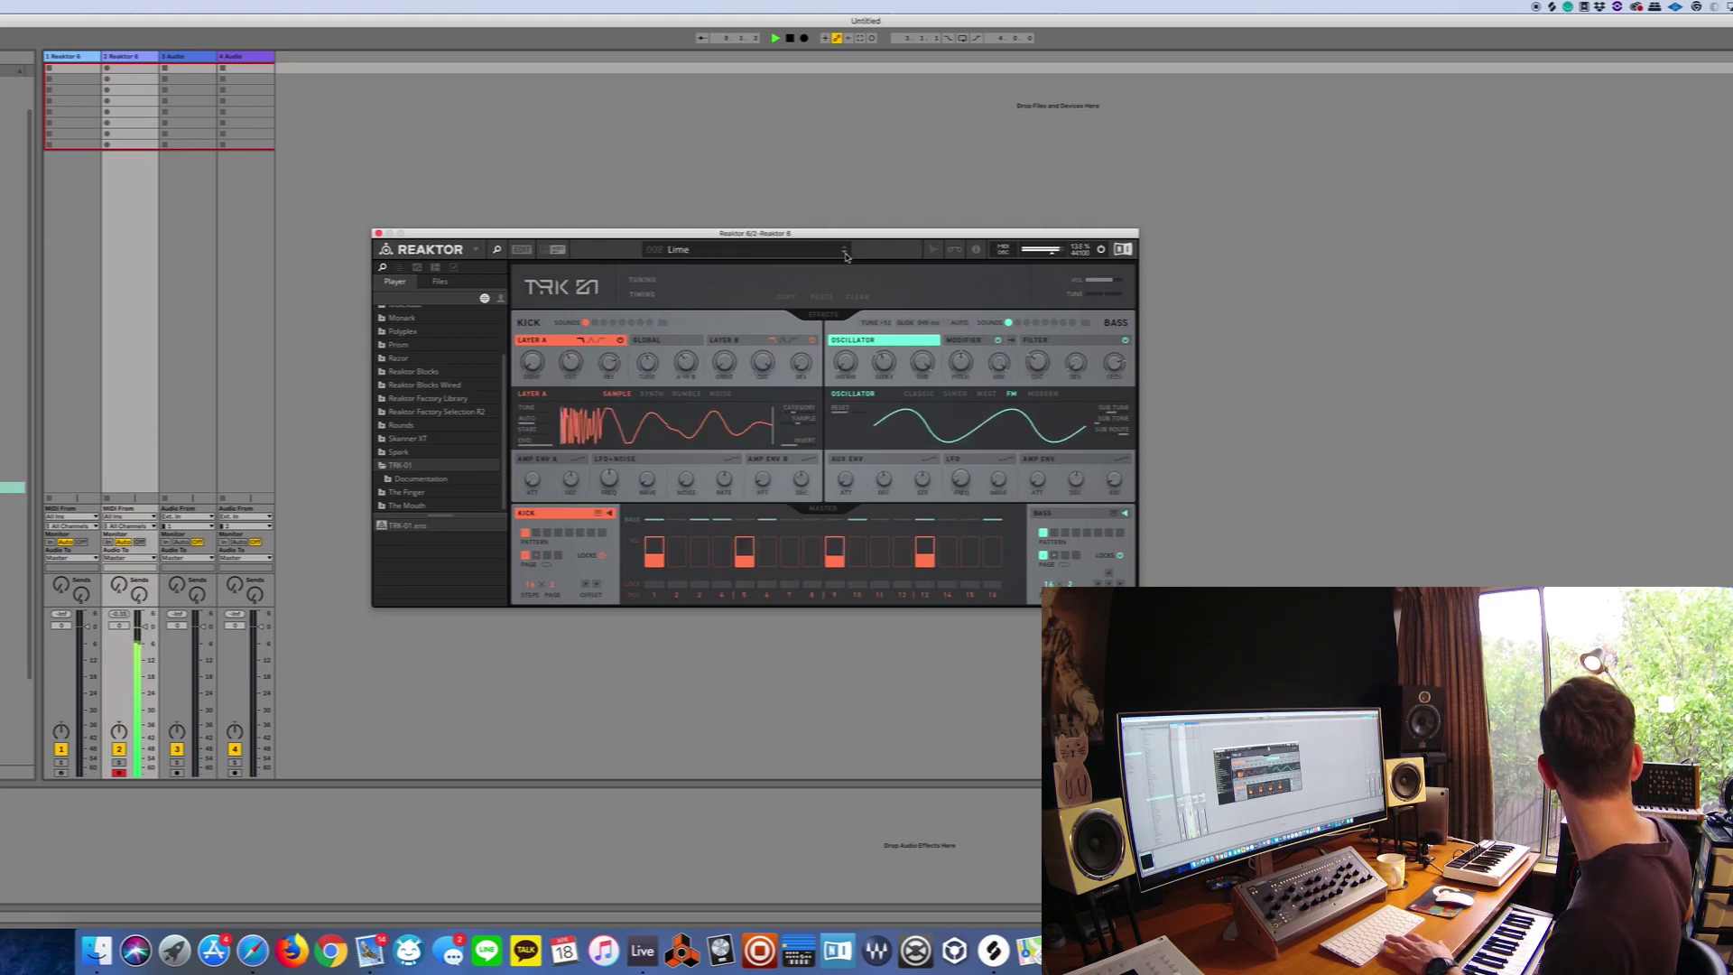
click(845, 254)
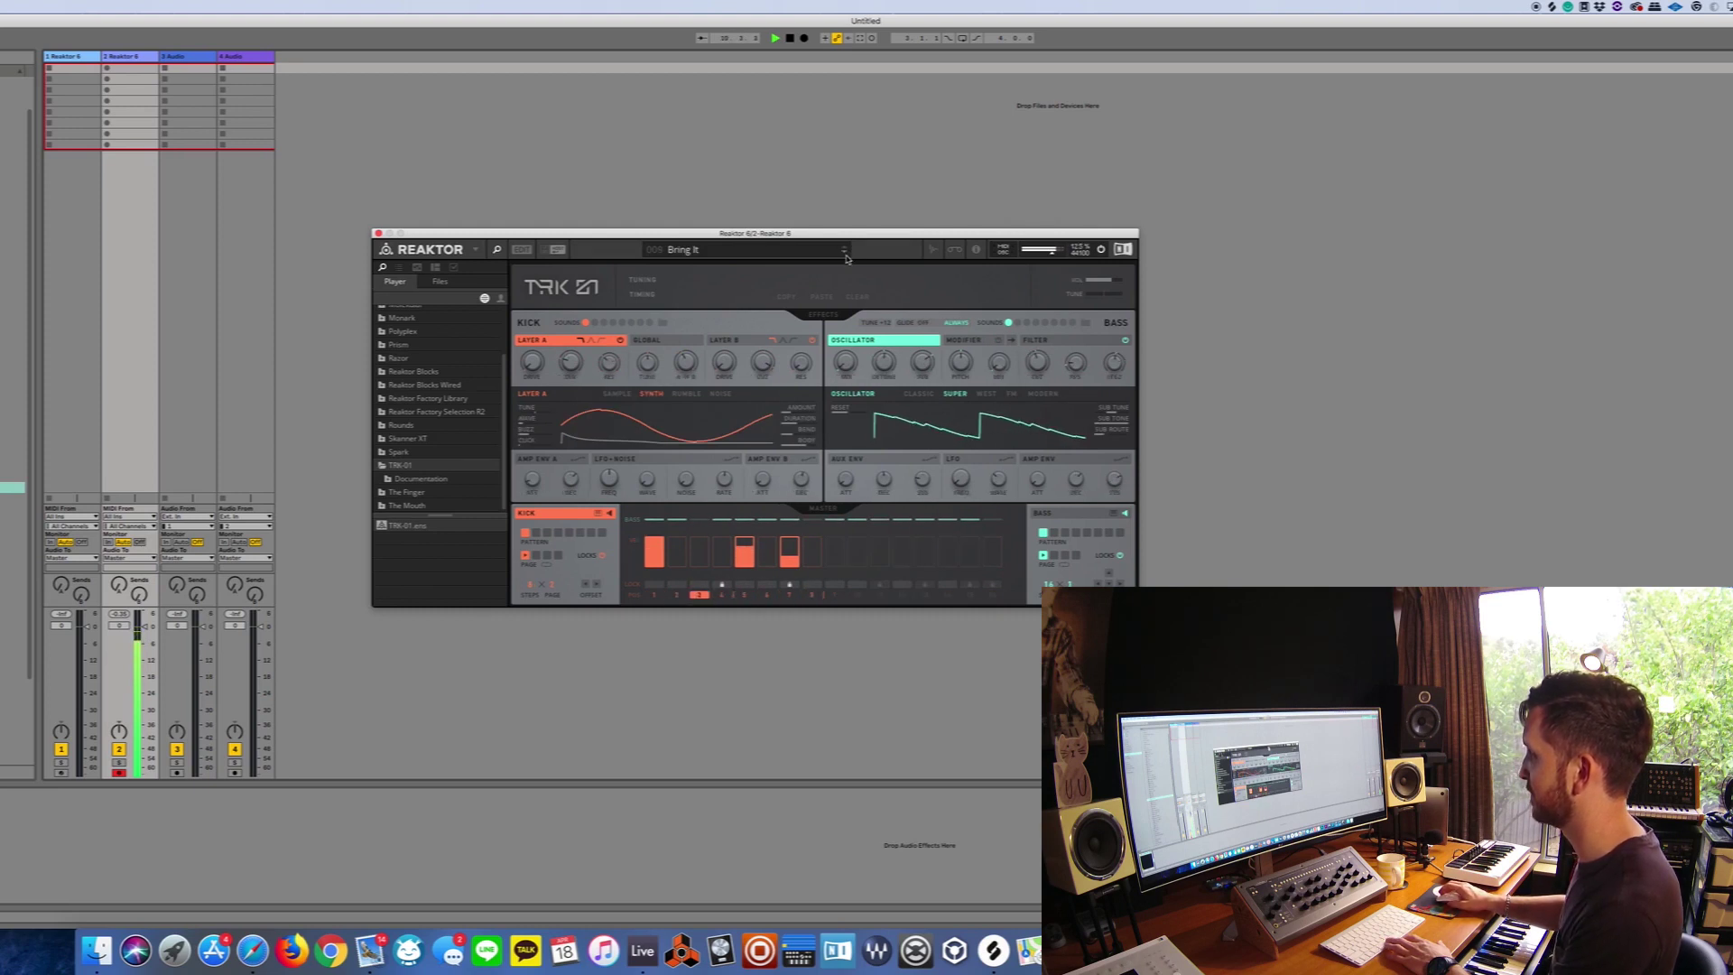
click(845, 254)
click(844, 253)
click(845, 254)
click(845, 254)
click(845, 253)
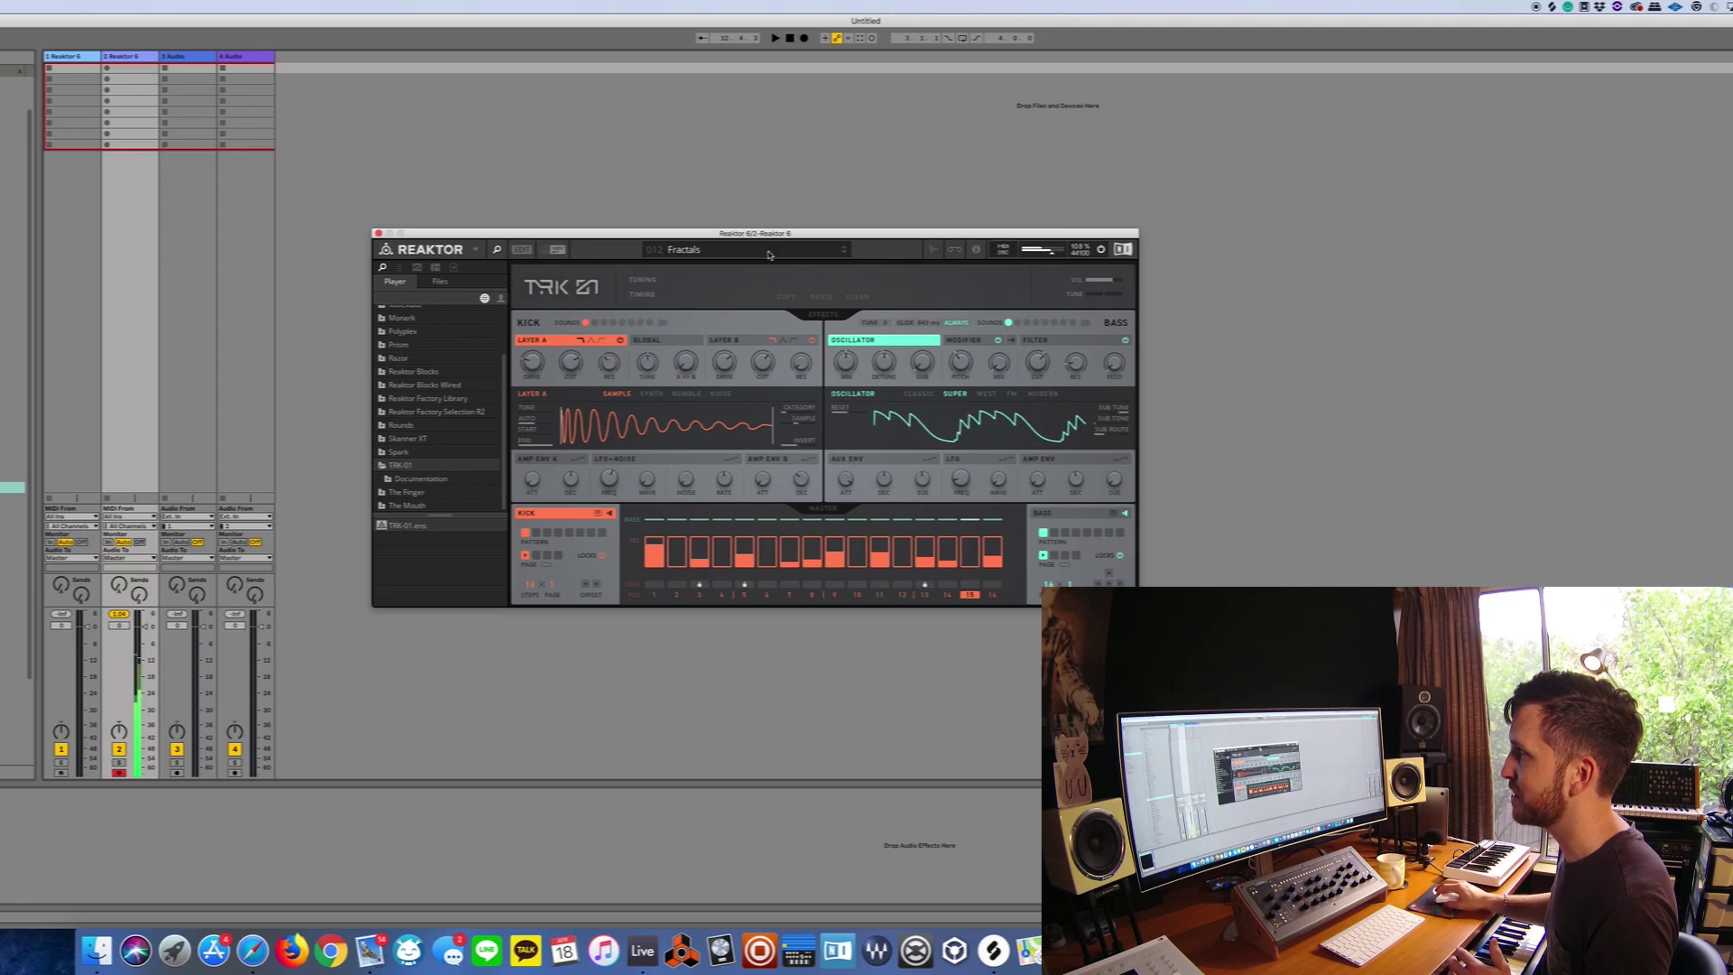
click(379, 233)
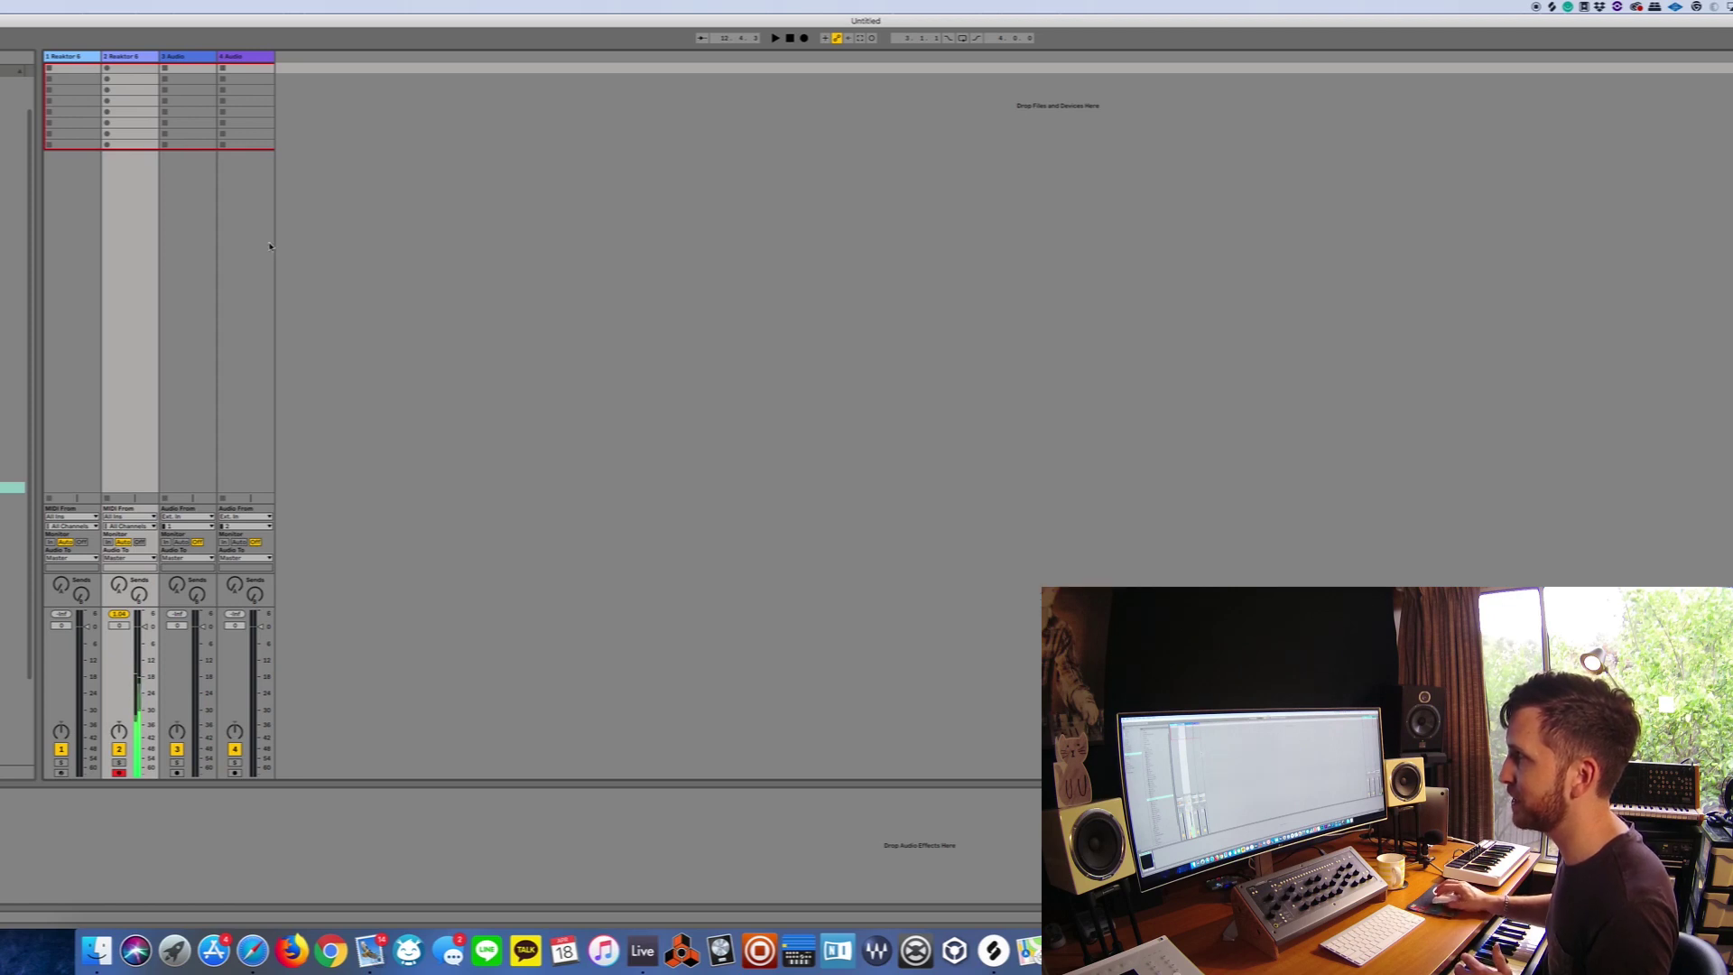
- Delete then undo to restore Reaktor 6 on track 2, and start a new Patch rack
click(126, 58)
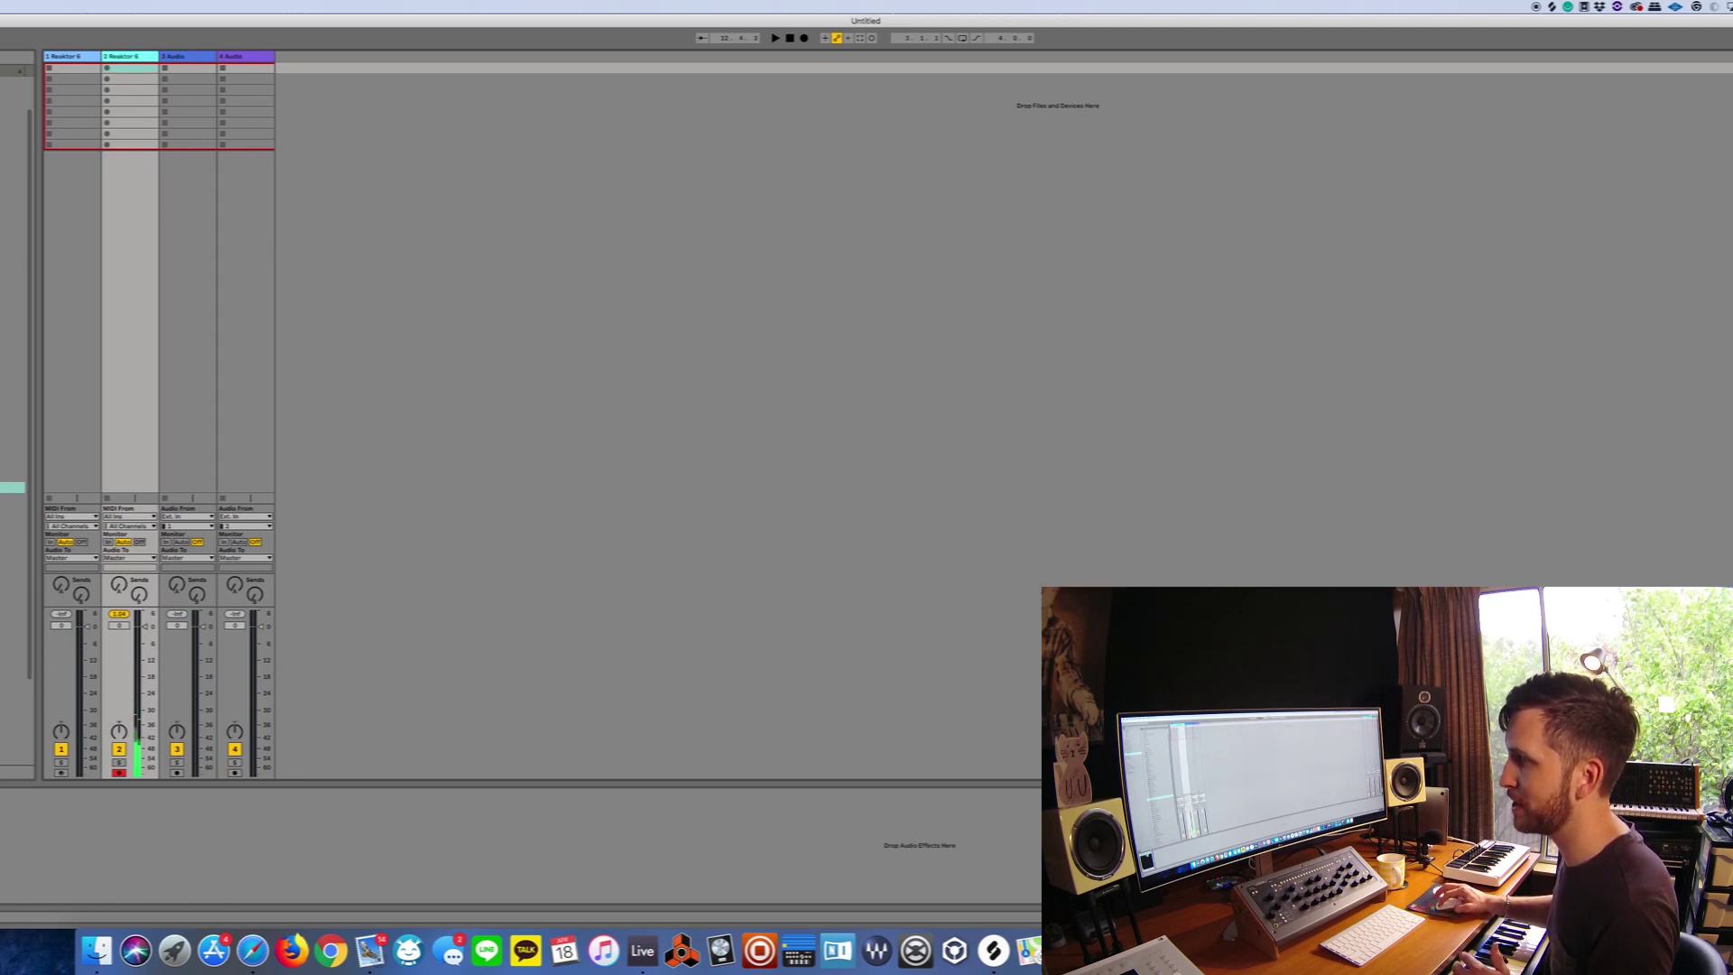
key(Delete)
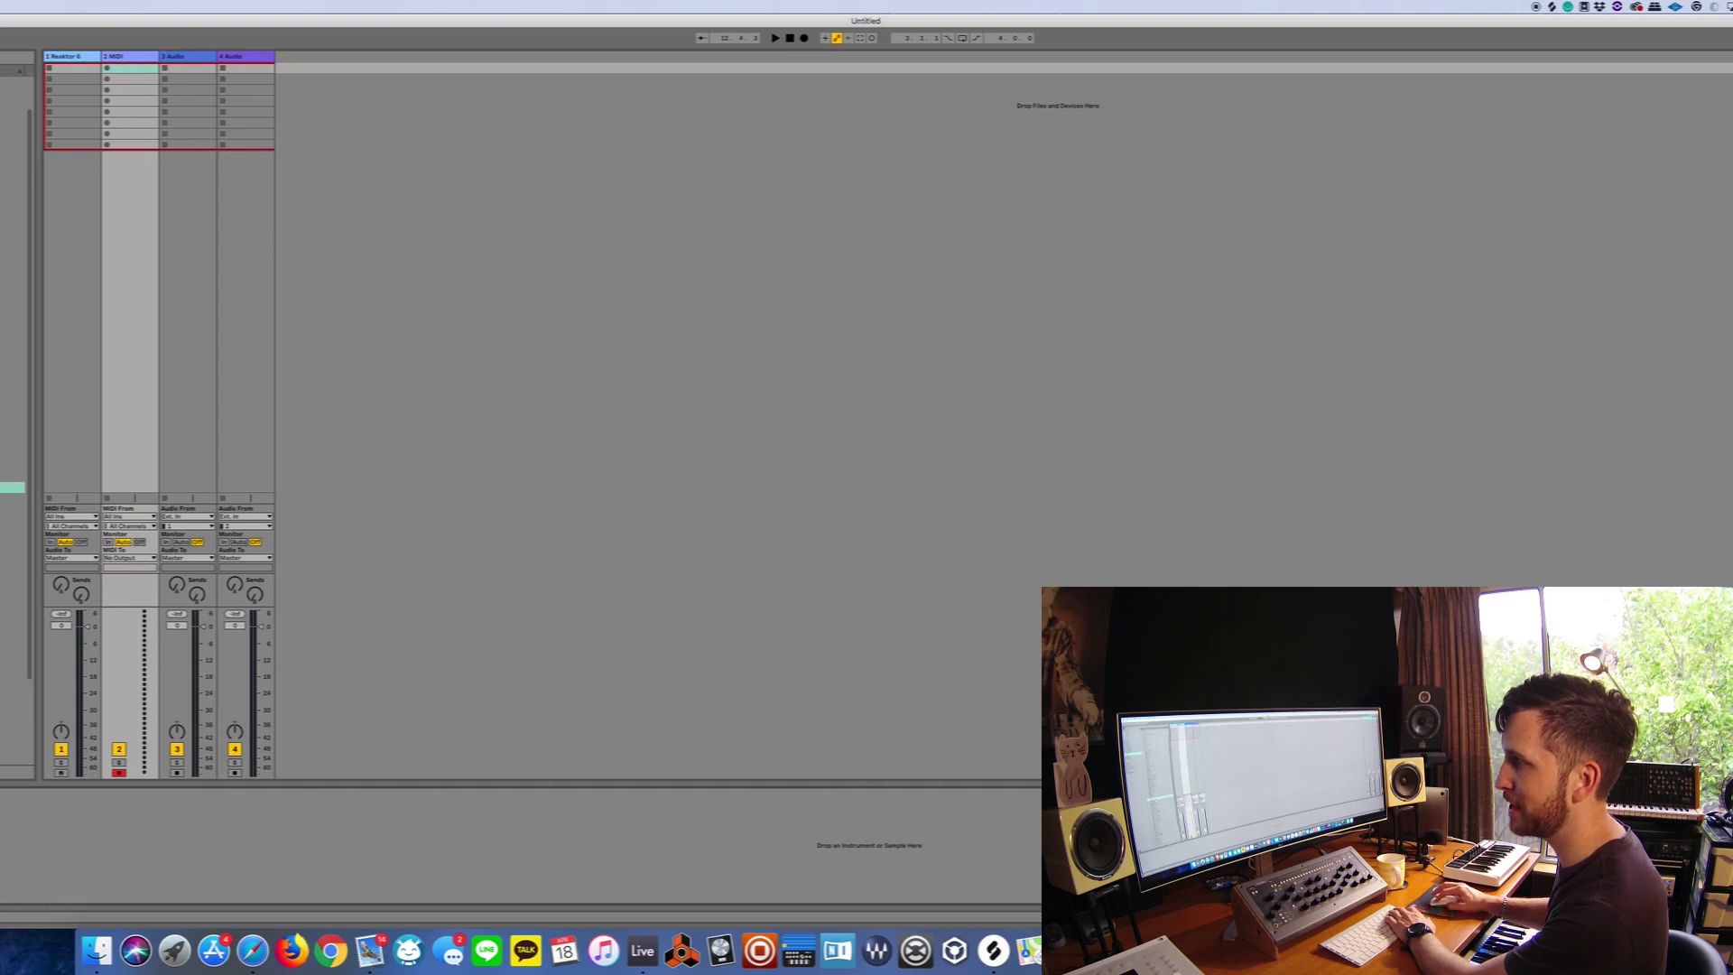
key(super+z)
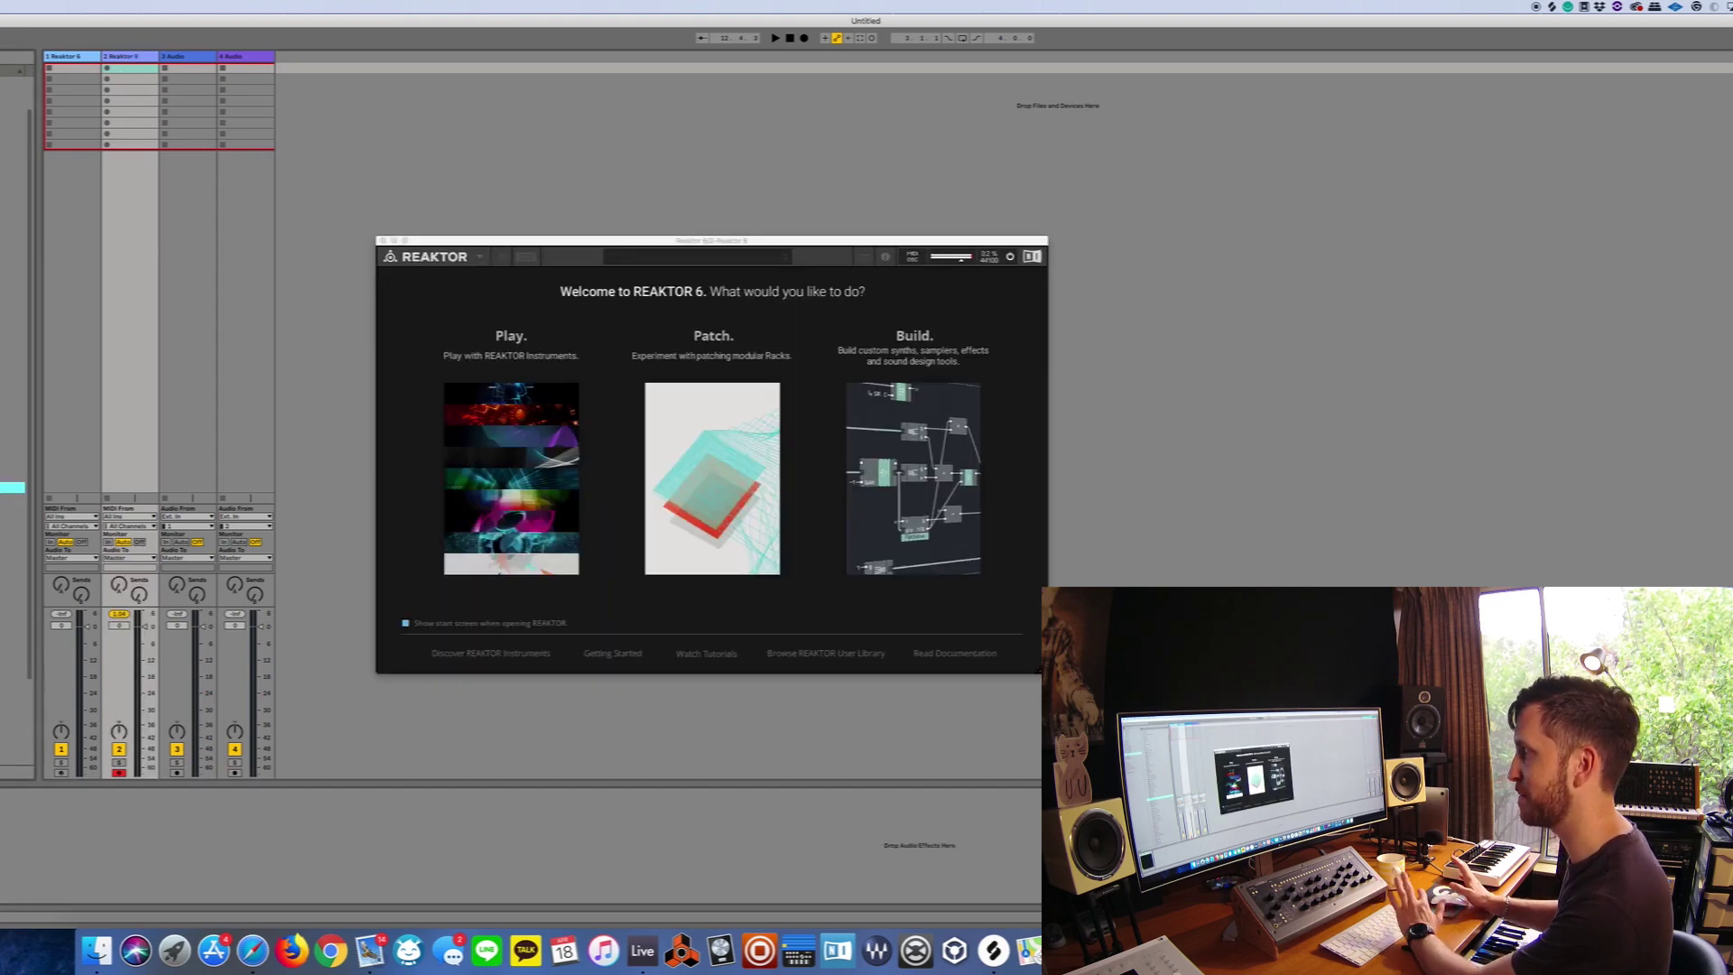
click(723, 468)
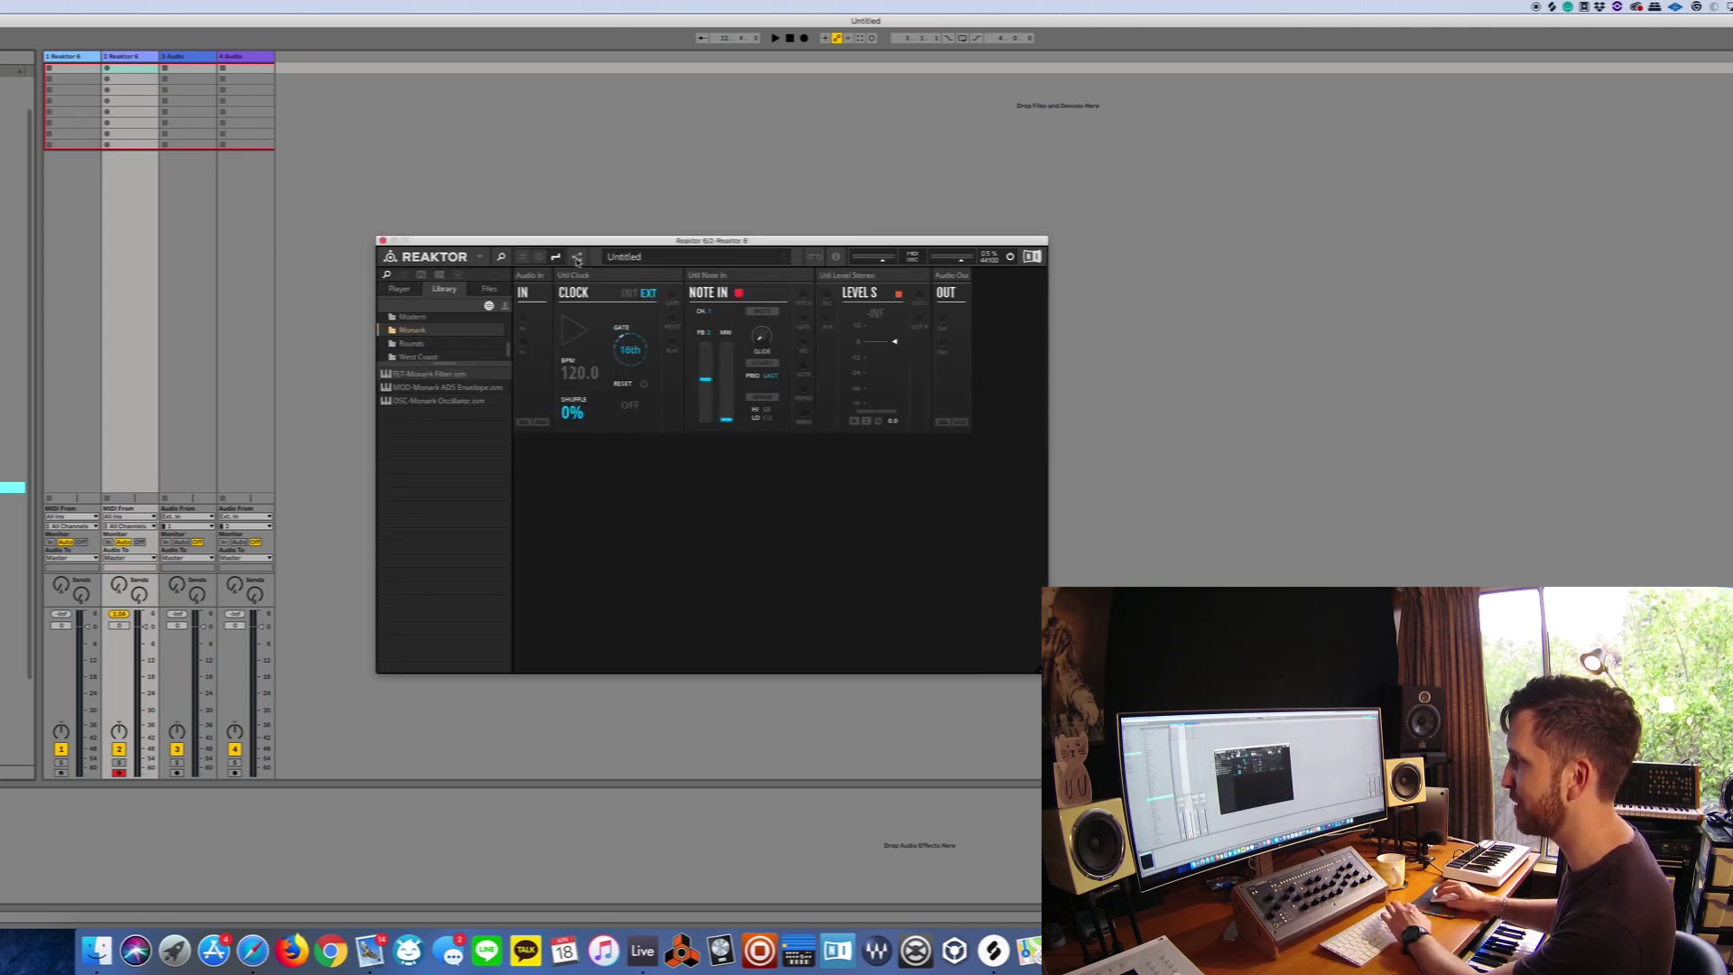
- Show the structure view, add OSC-Monark Oscillator from Library > Monark, and place it right of Clock
click(576, 259)
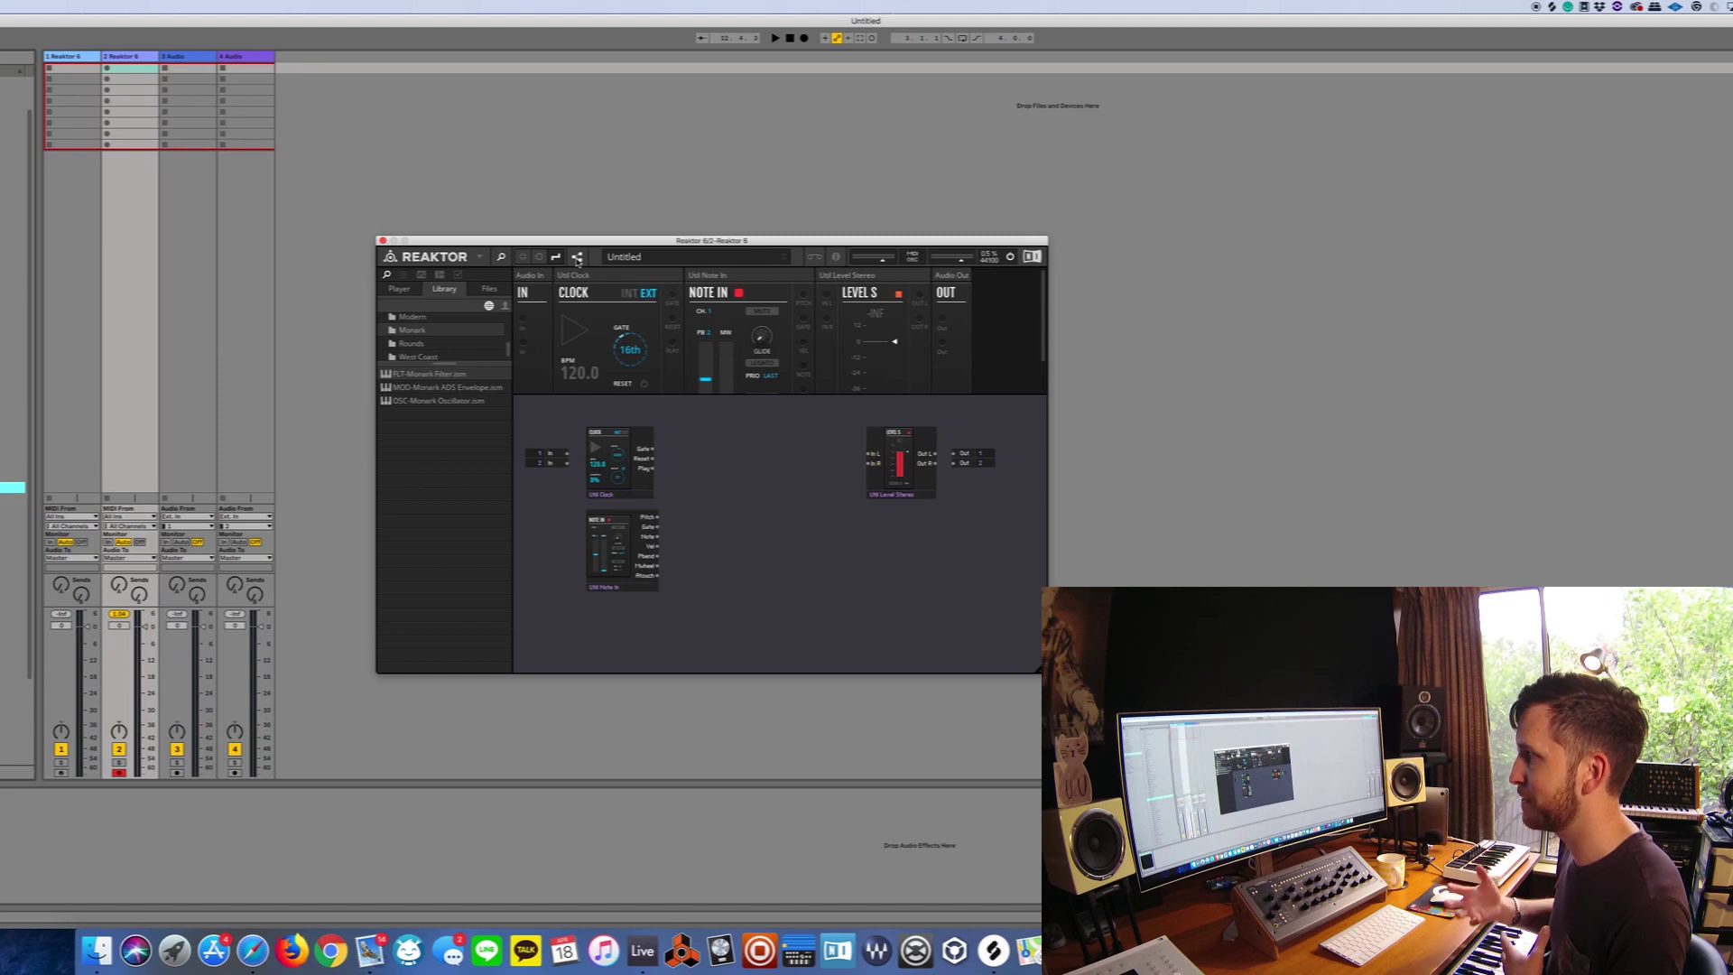
scroll(439, 348, up, 3)
drag(435, 365, 435, 529)
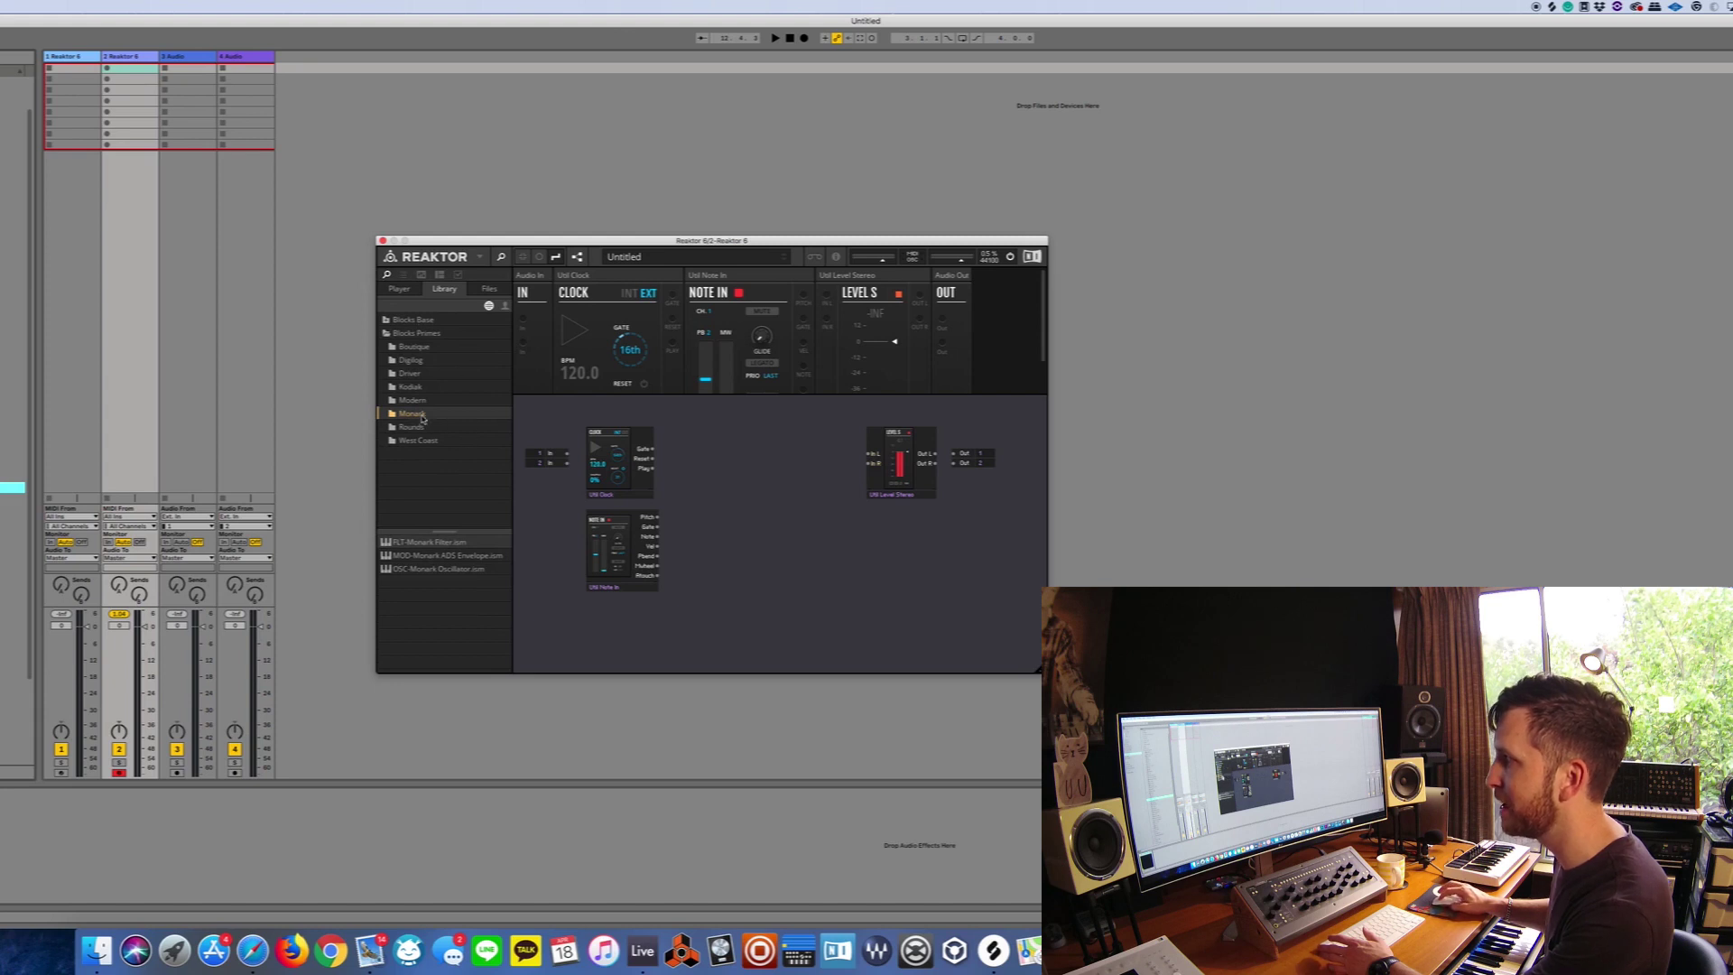
double_click(449, 569)
drag(629, 465, 759, 455)
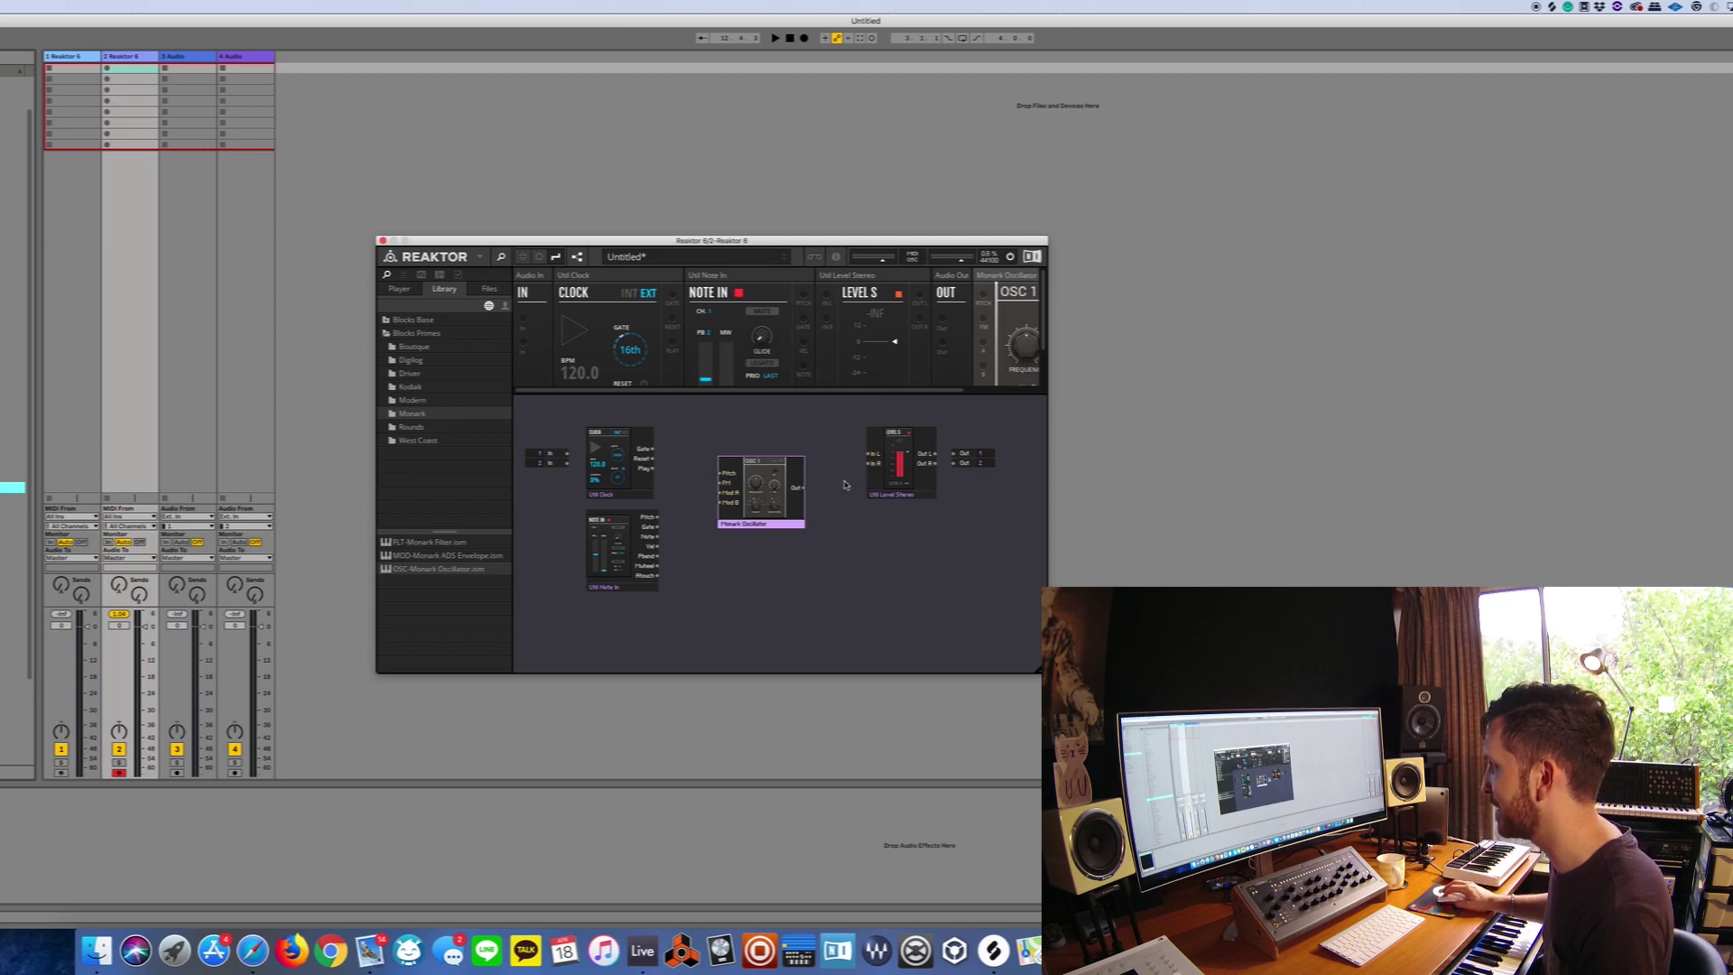
- Cable the oscillator Out to Level In L, and Level outputs to Out 1/2
drag(819, 499, 935, 461)
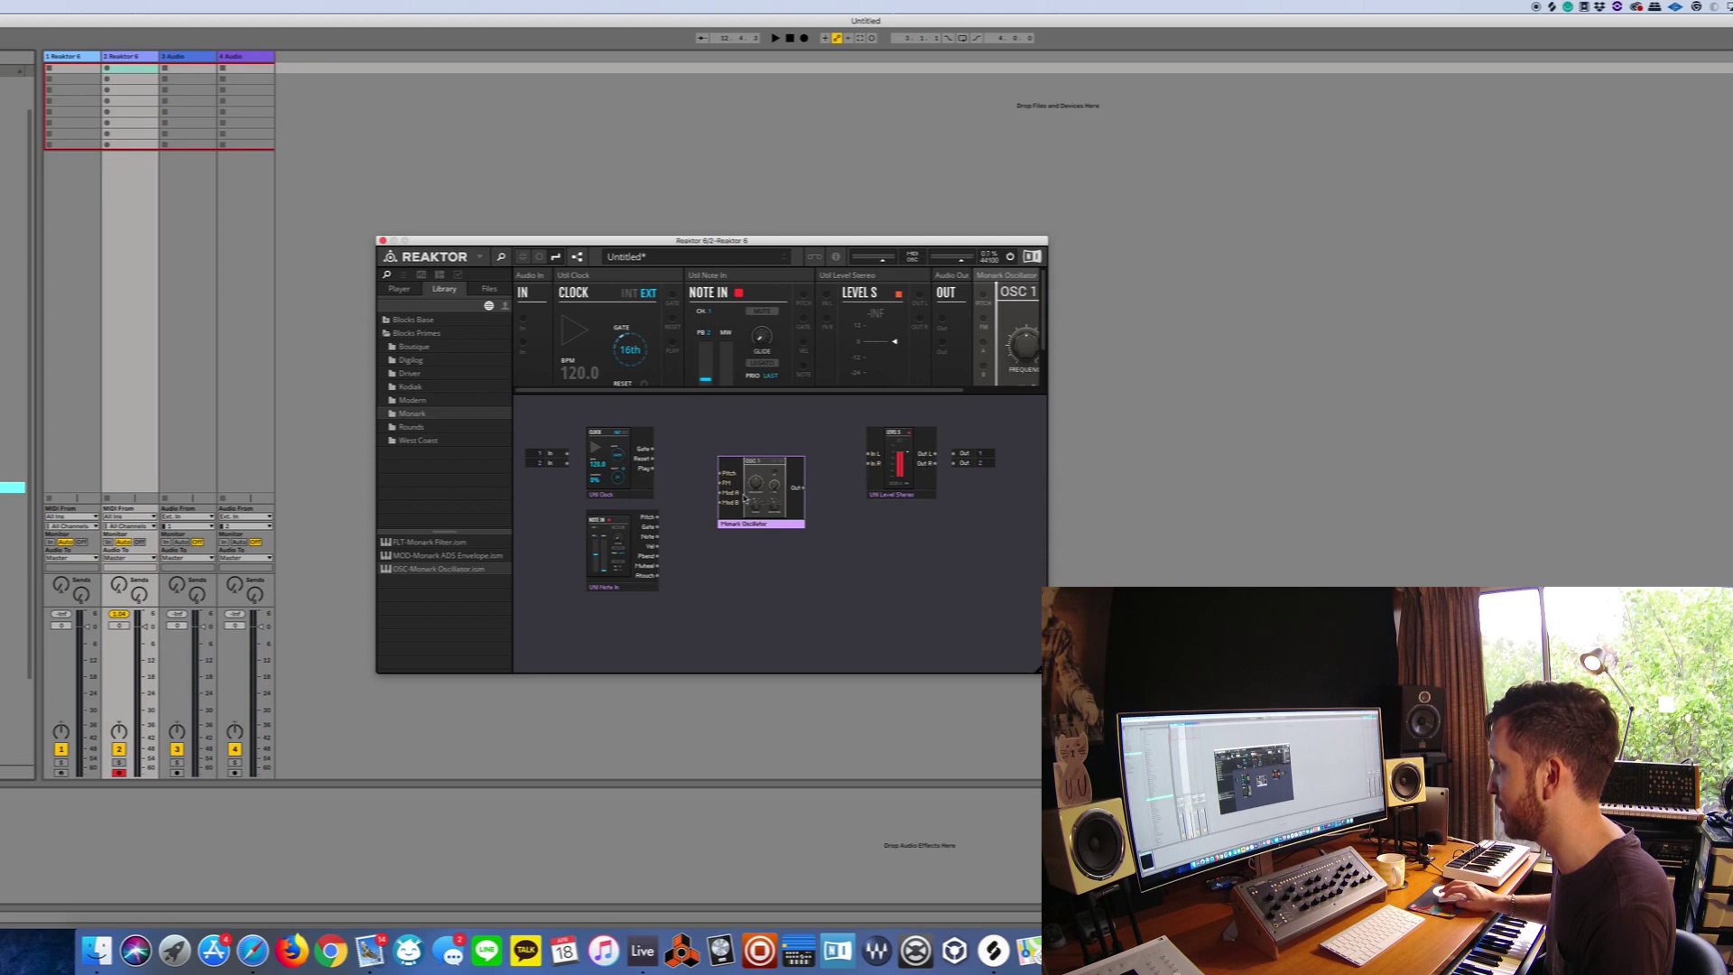
drag(806, 492, 871, 463)
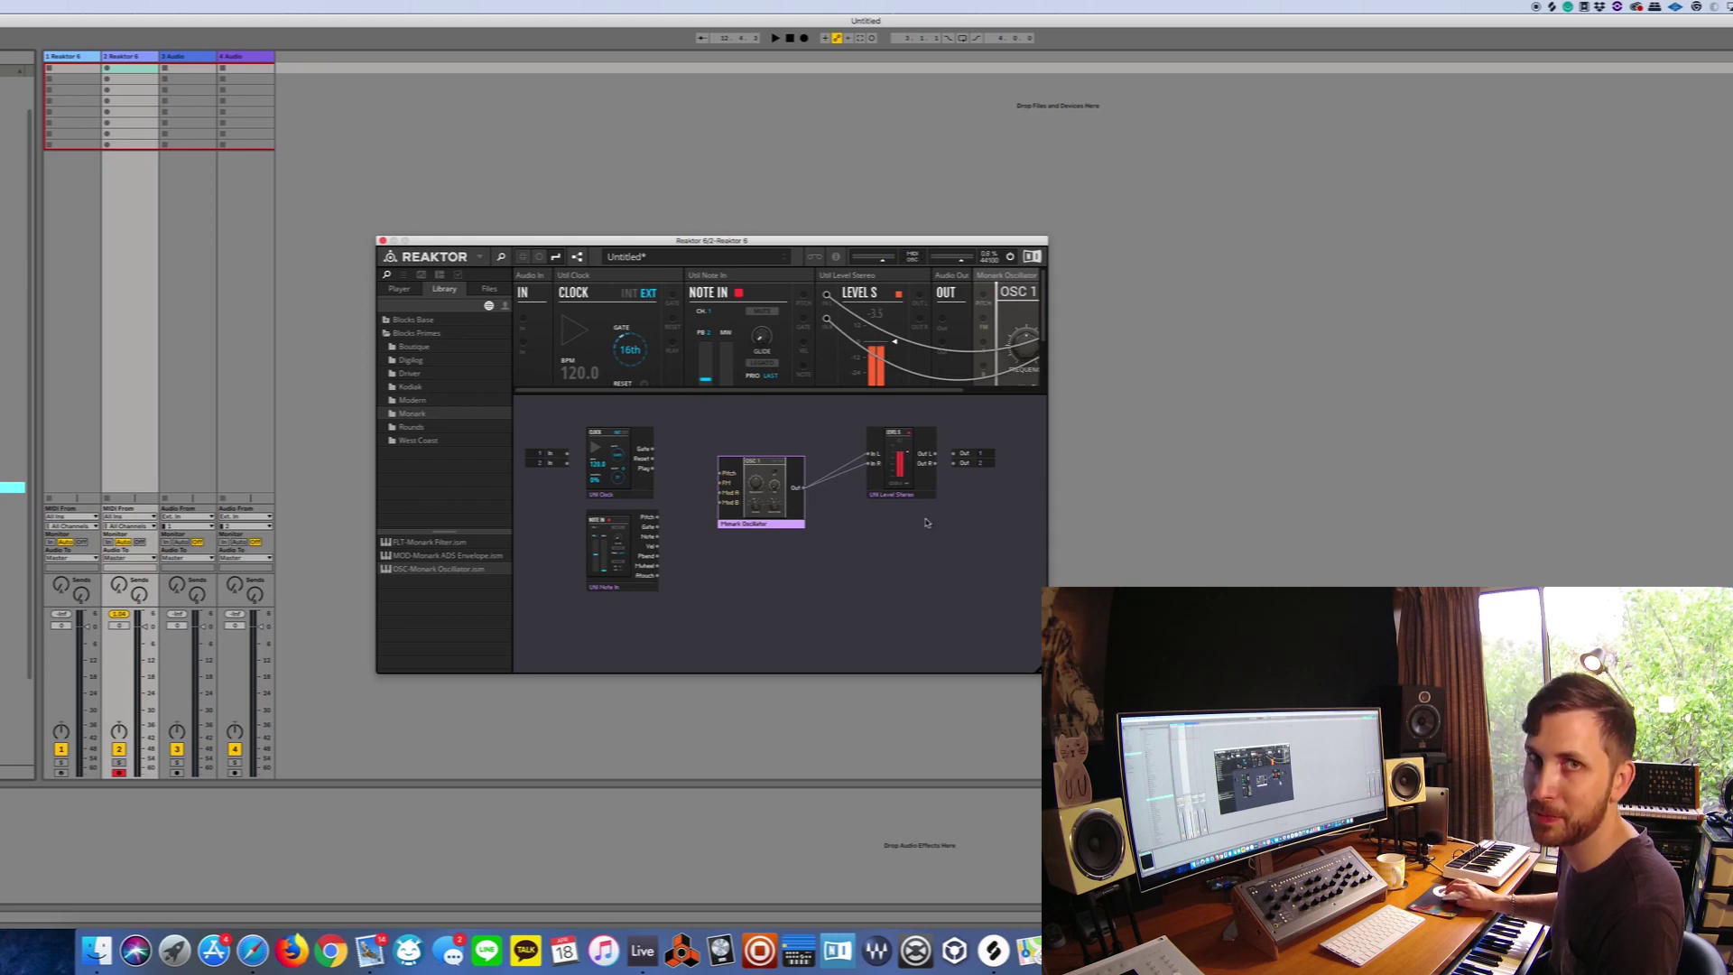
drag(941, 460, 954, 463)
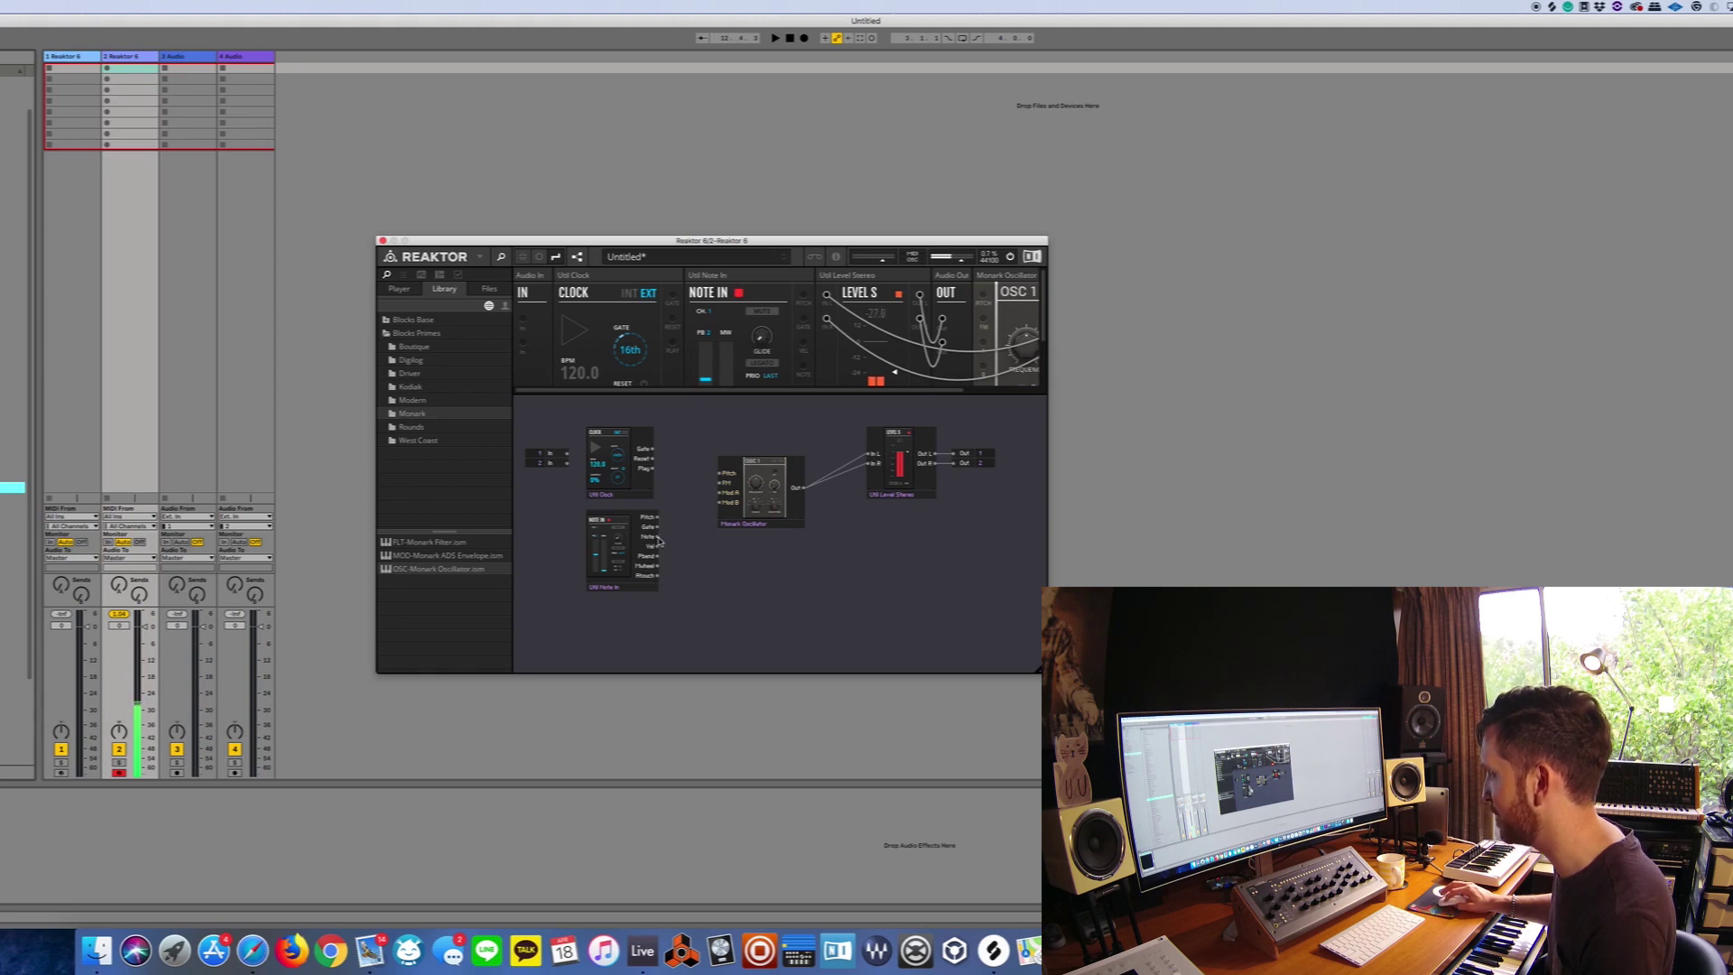
- Patch Note In Pitch to the oscillator Pitch and raise Level from -26.9 to -15.9
drag(658, 537, 730, 485)
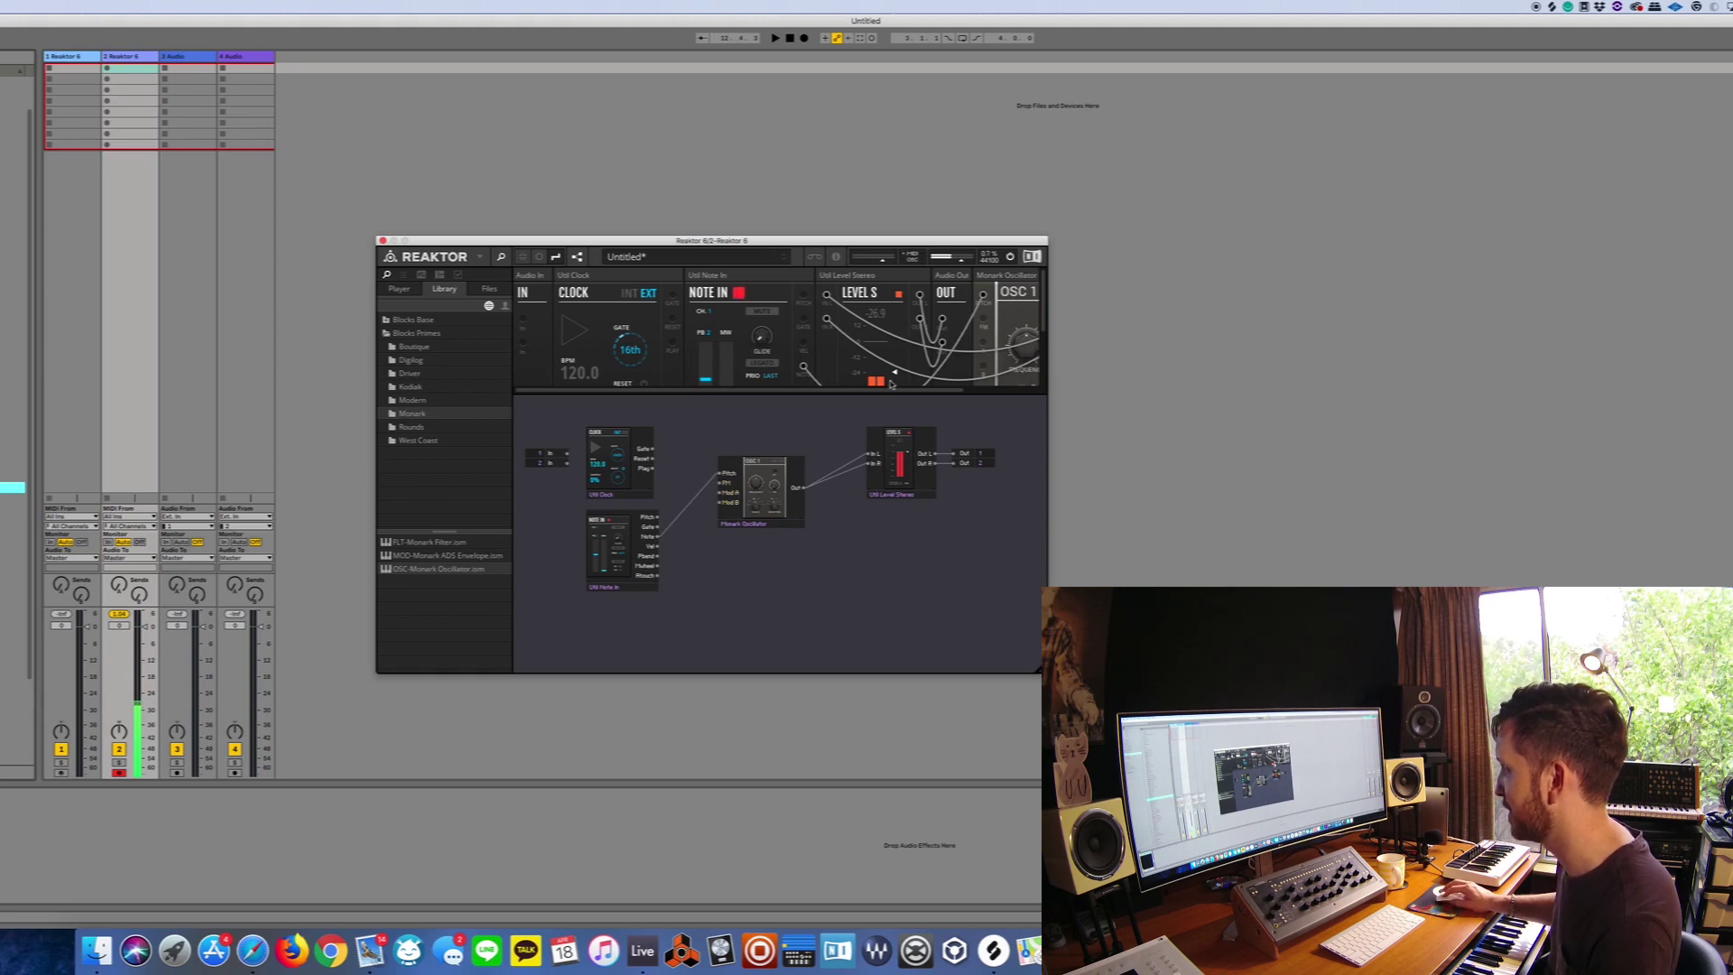
drag(895, 376, 900, 352)
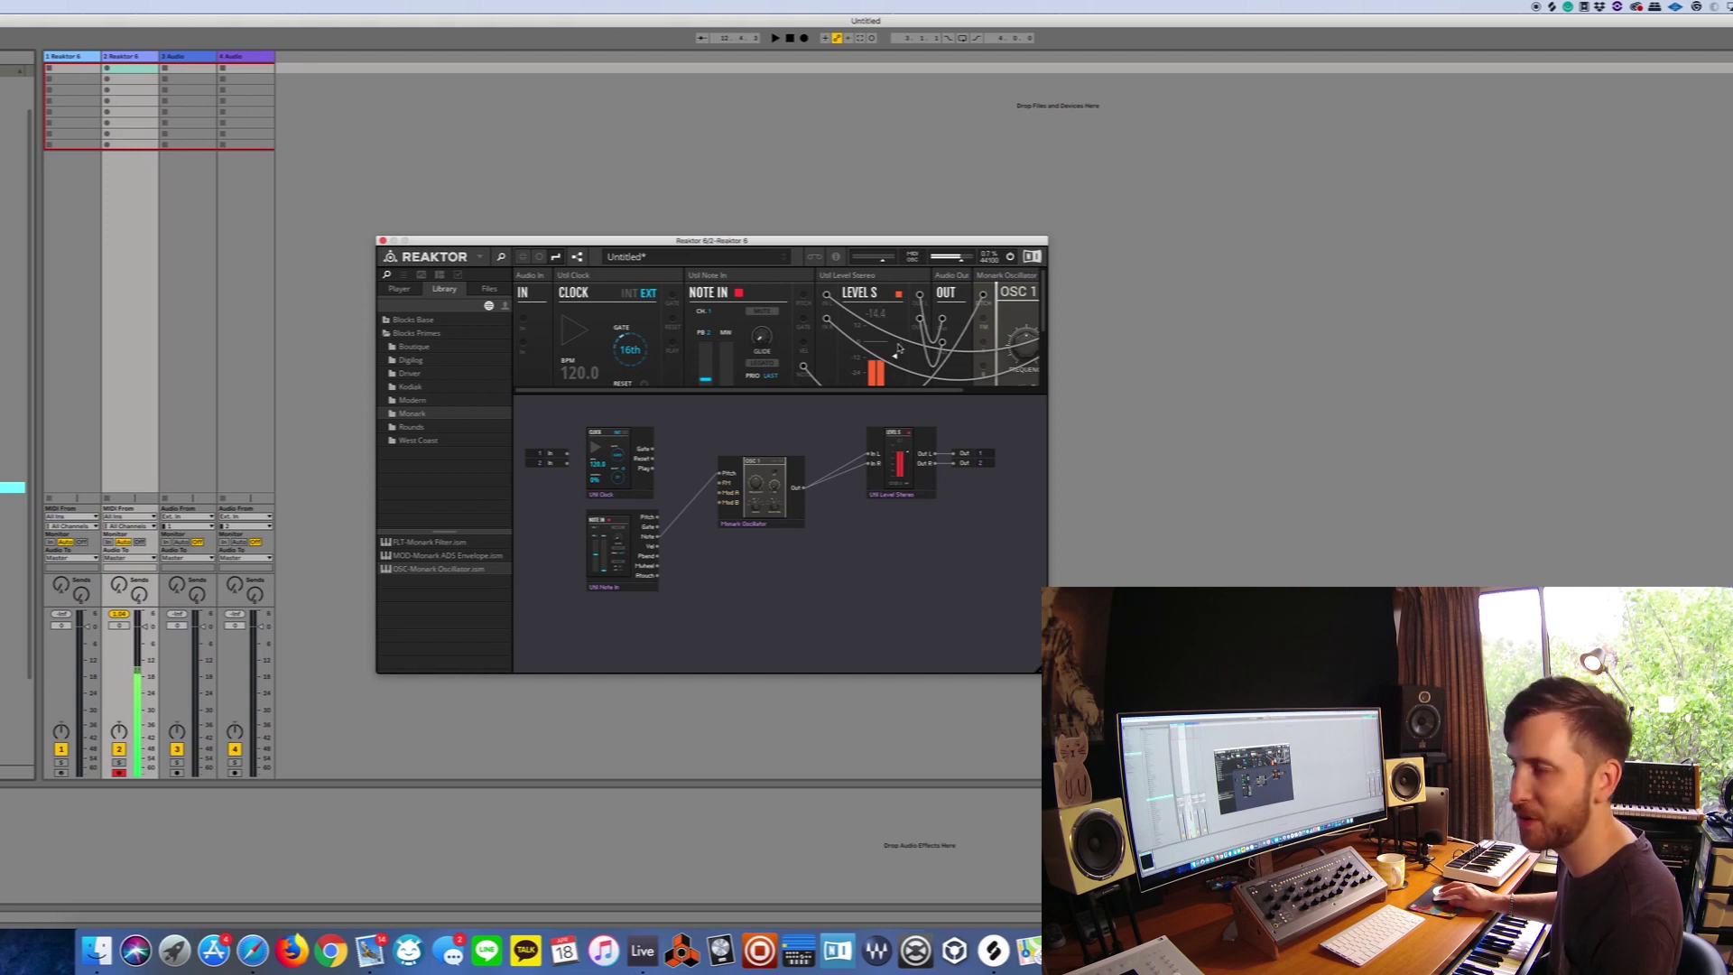
scroll(903, 347, right, 5)
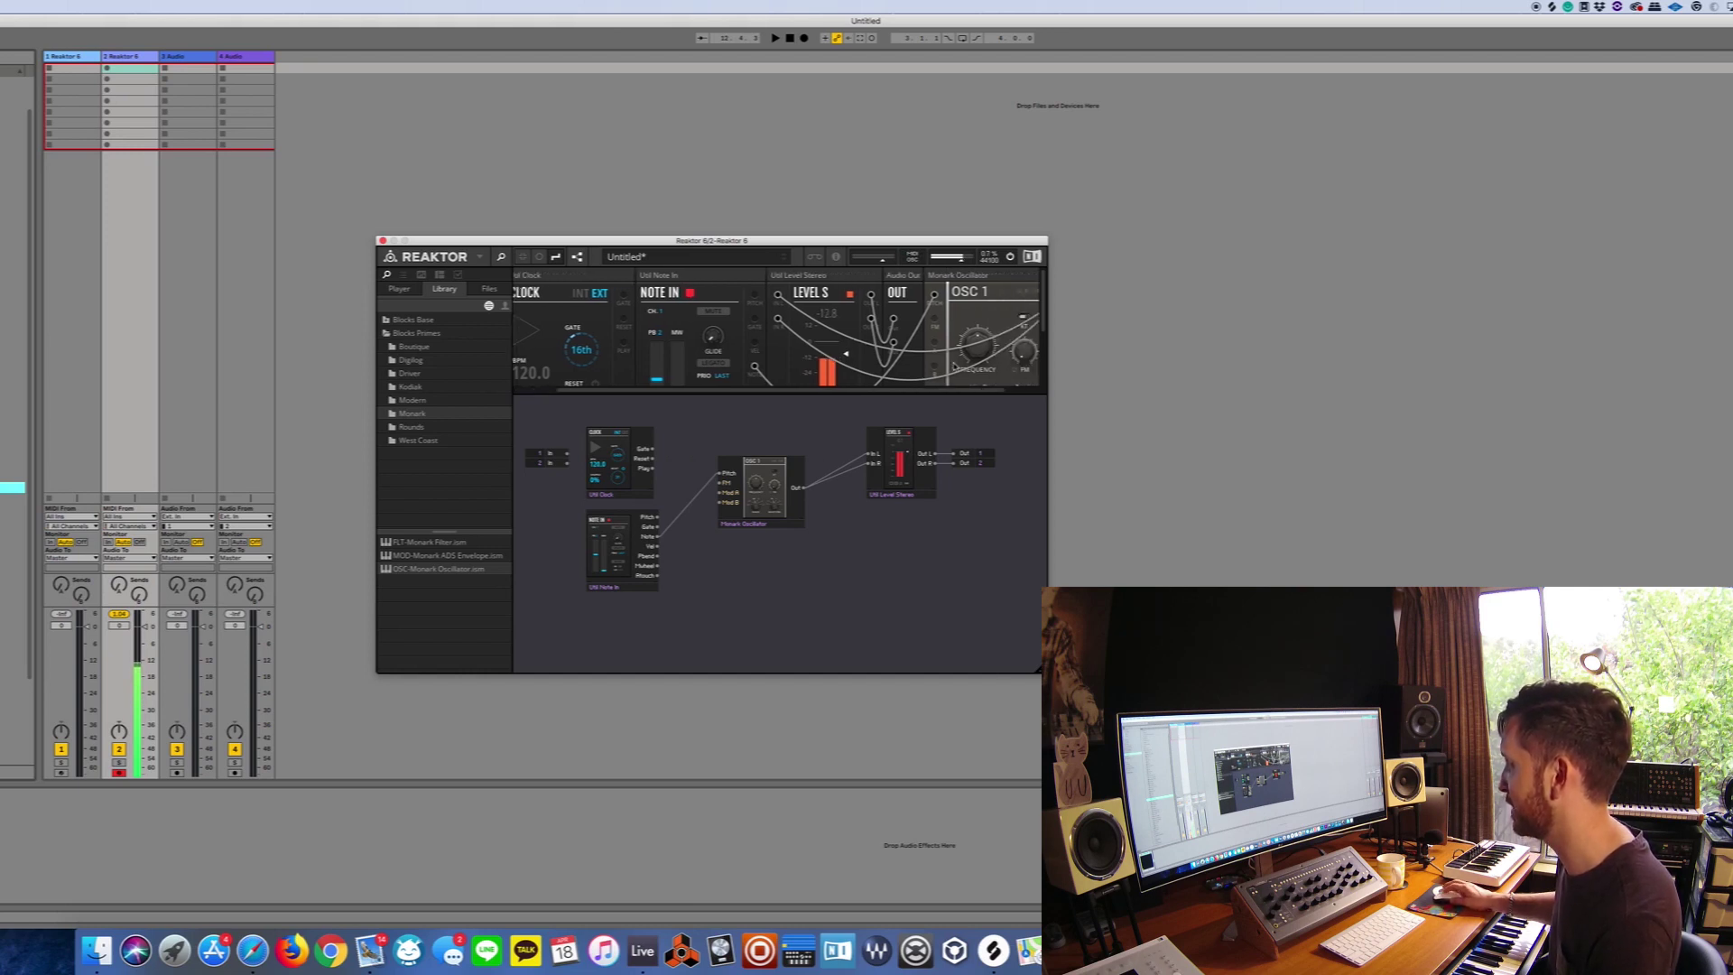
scroll(956, 368, down, 3)
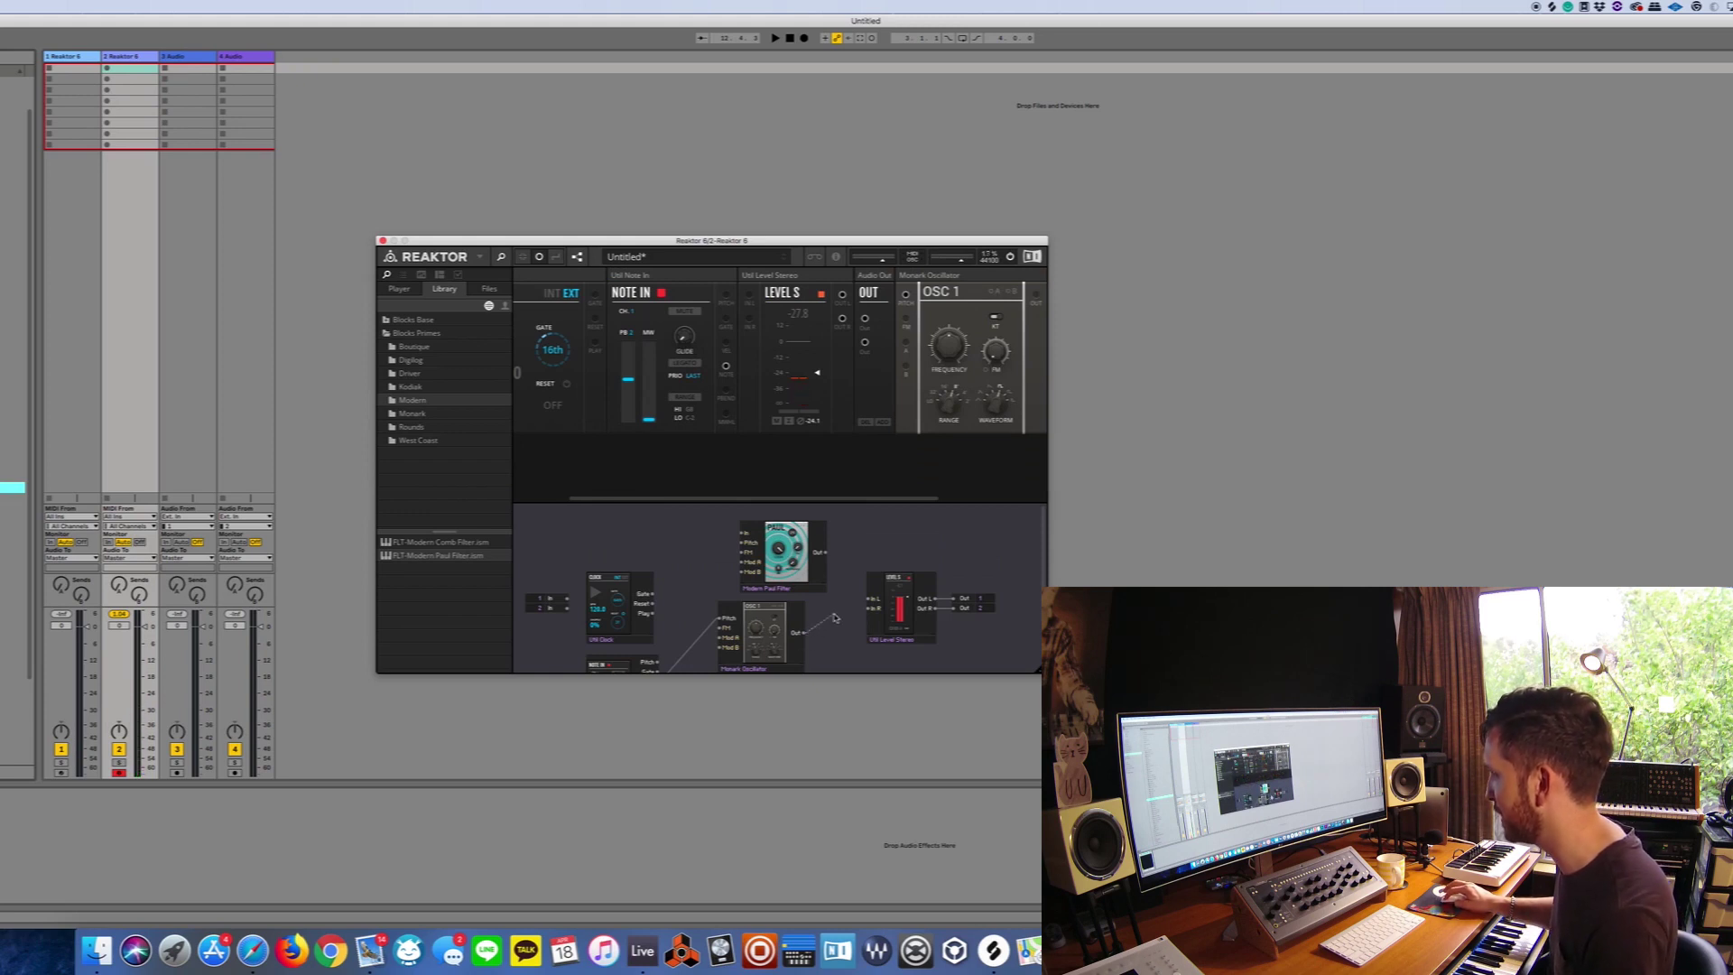
- Cable oscillator Out into the Paul Filter In, and the filter Out into Level Stereo
drag(797, 630, 742, 536)
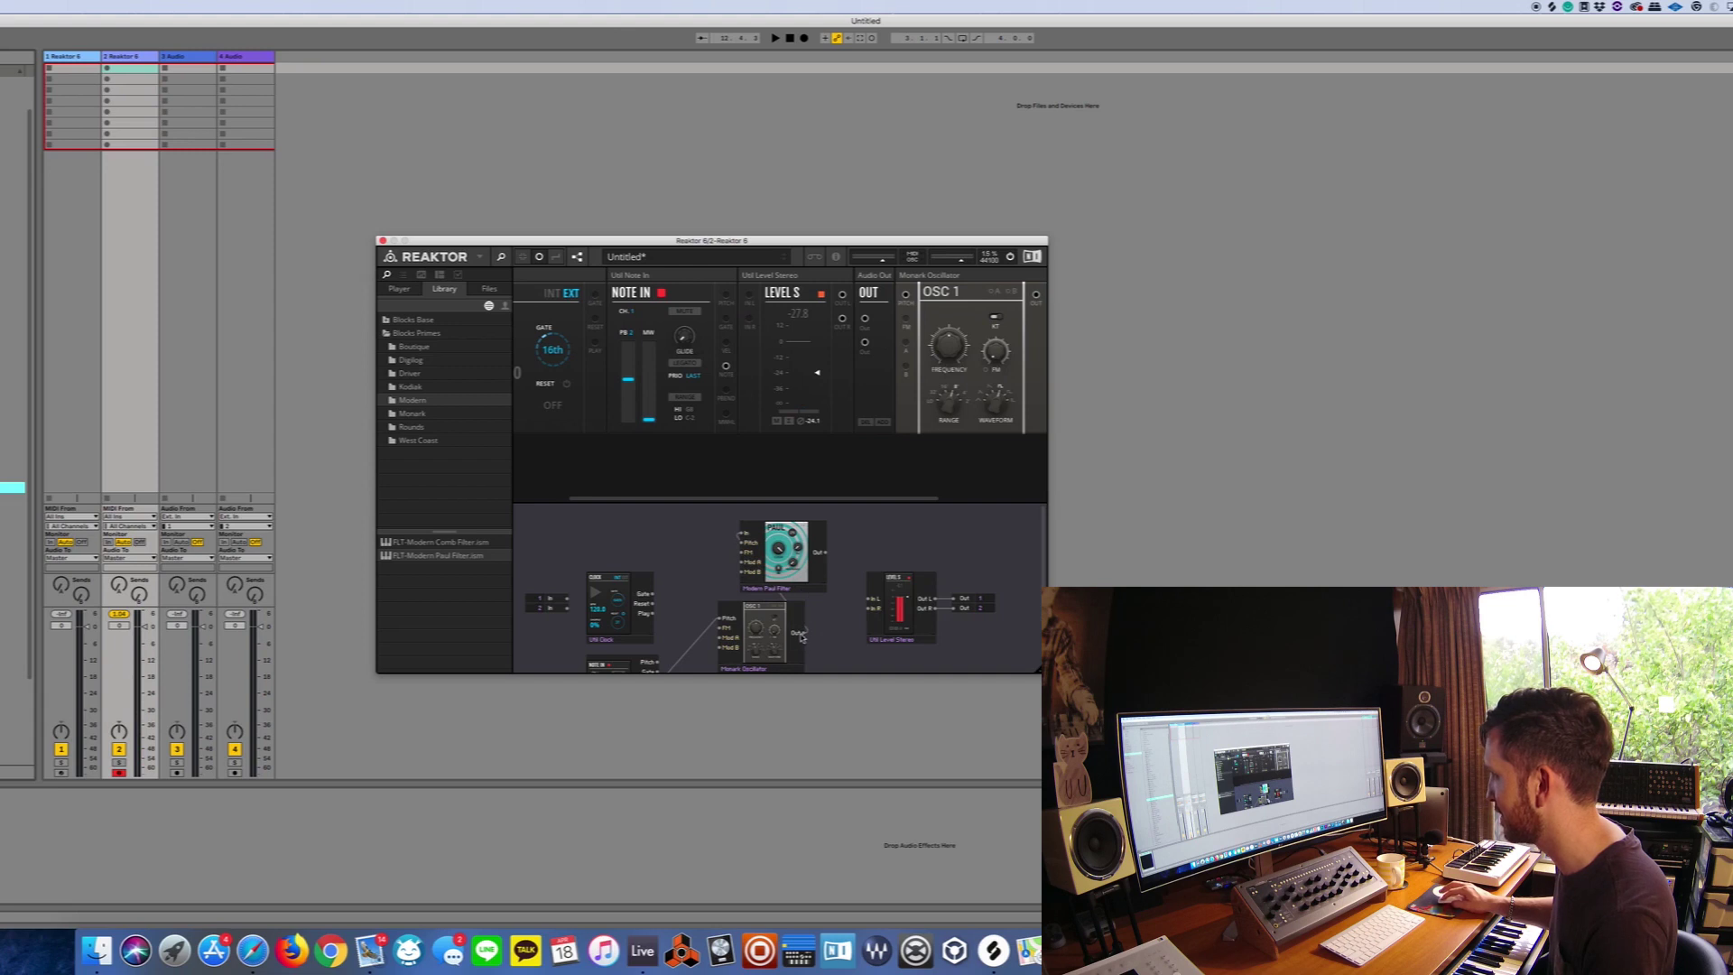
drag(742, 536, 735, 535)
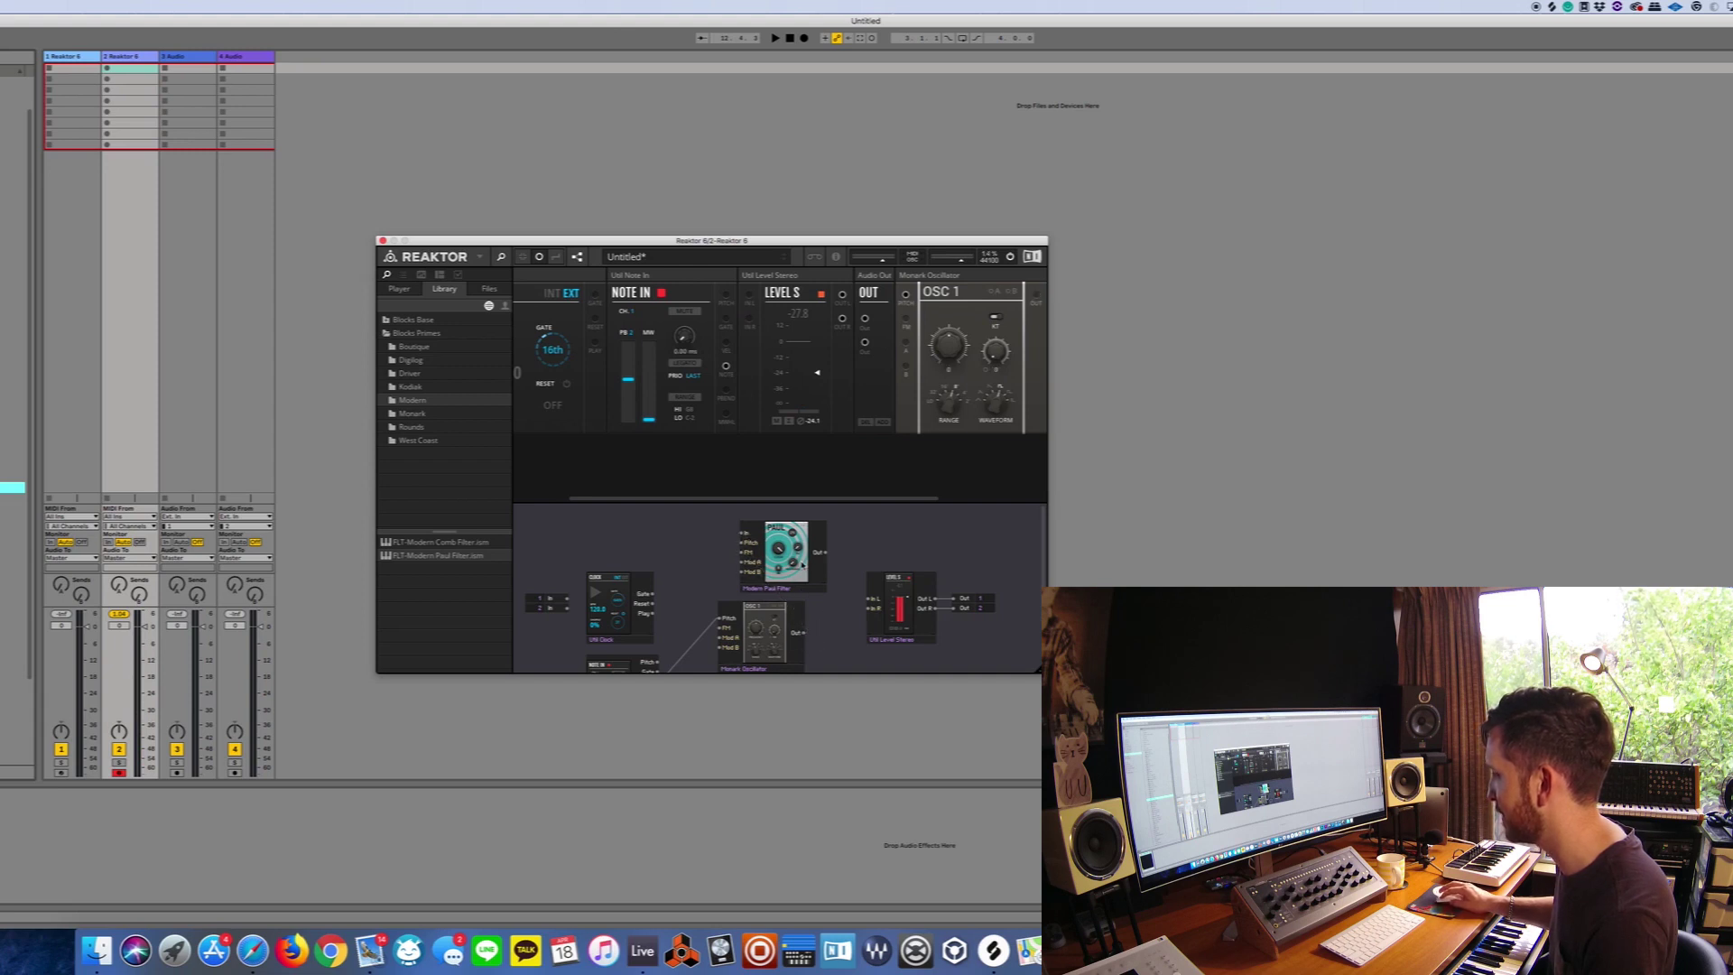
drag(800, 632, 873, 610)
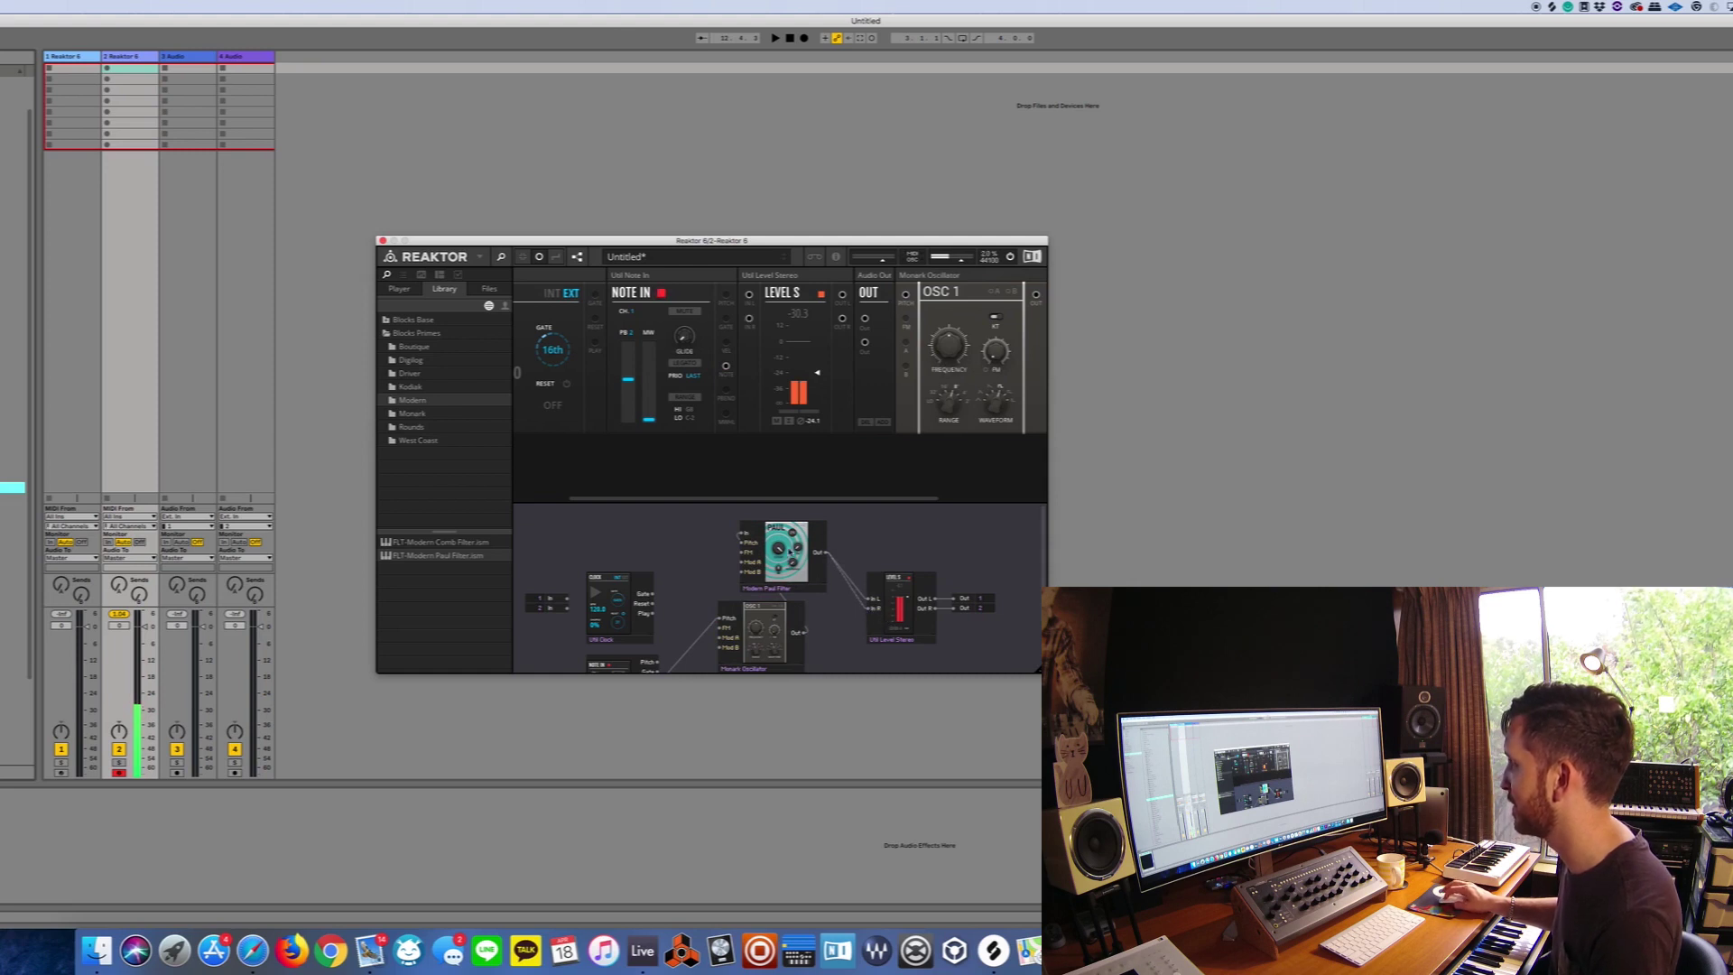
scroll(915, 437, right, 5)
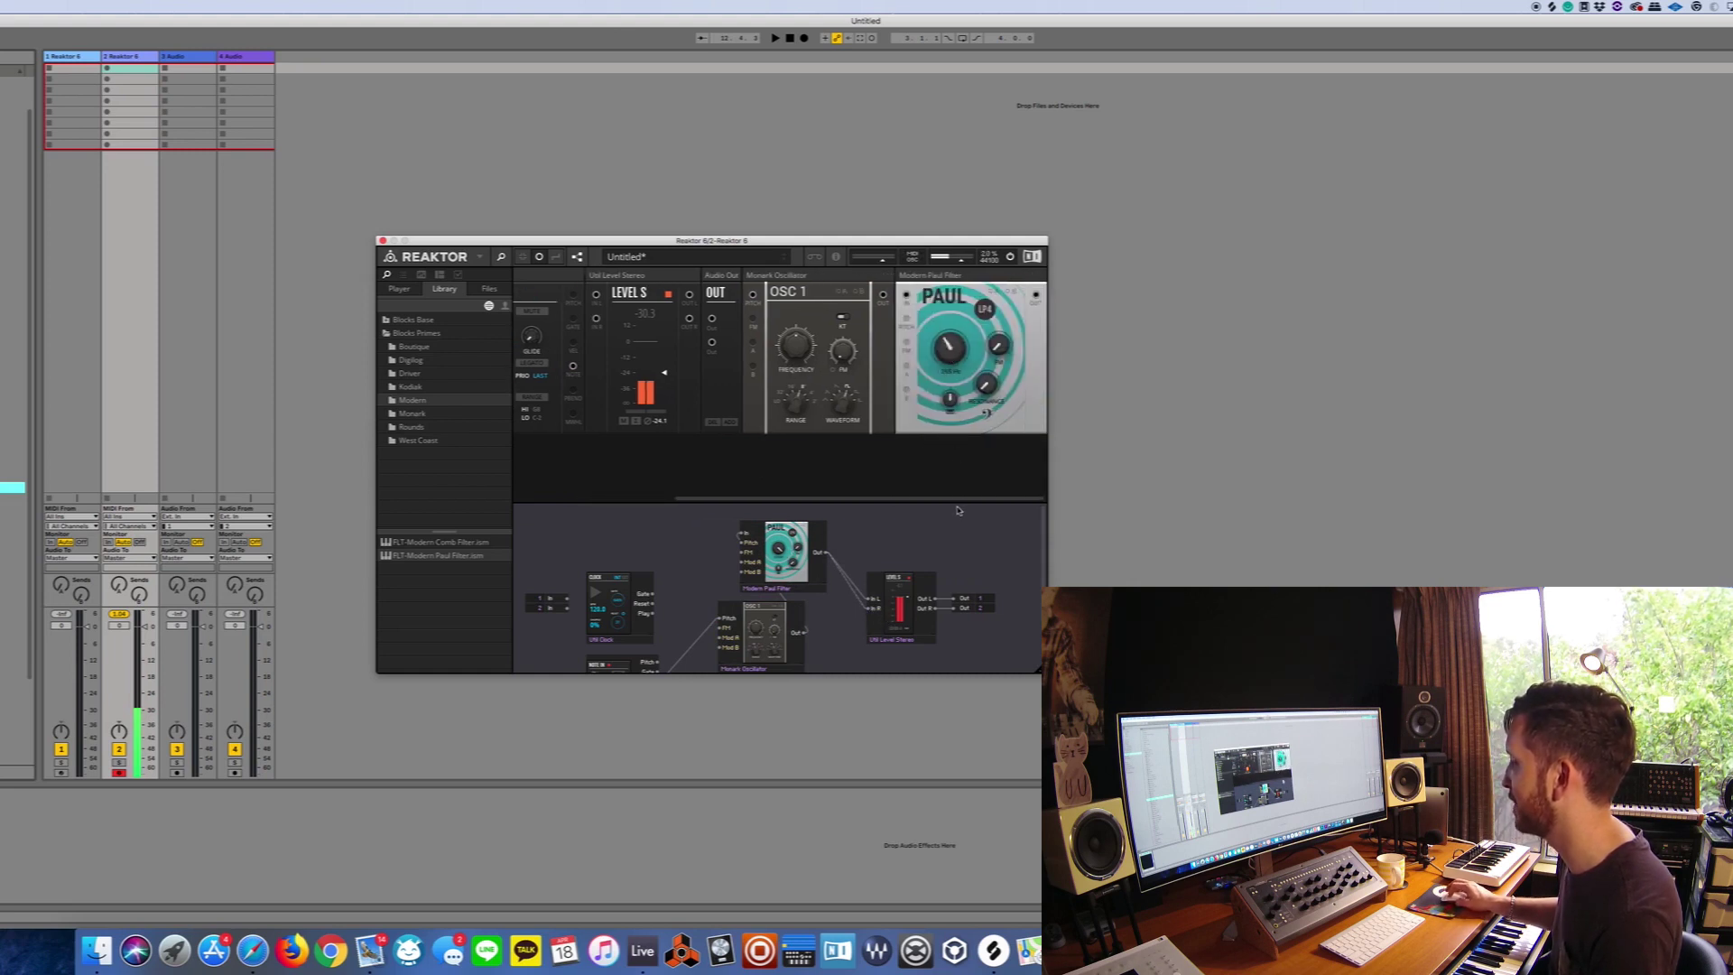